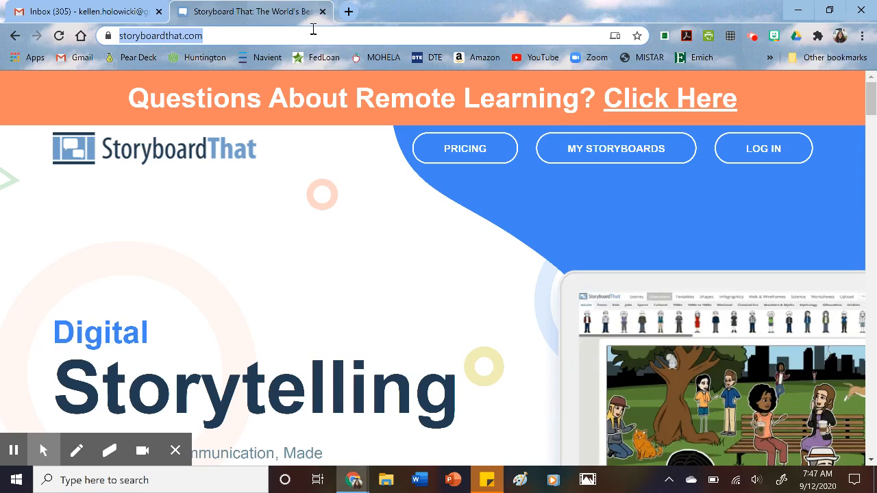
Step: Log in to the Storyboard That website through Google with the school account
left_click(515, 30)
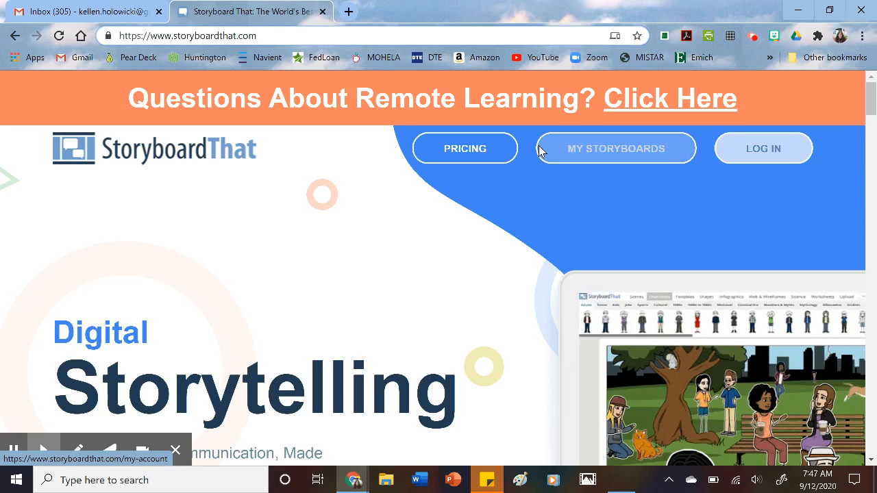
left_click(805, 149)
left_click(786, 150)
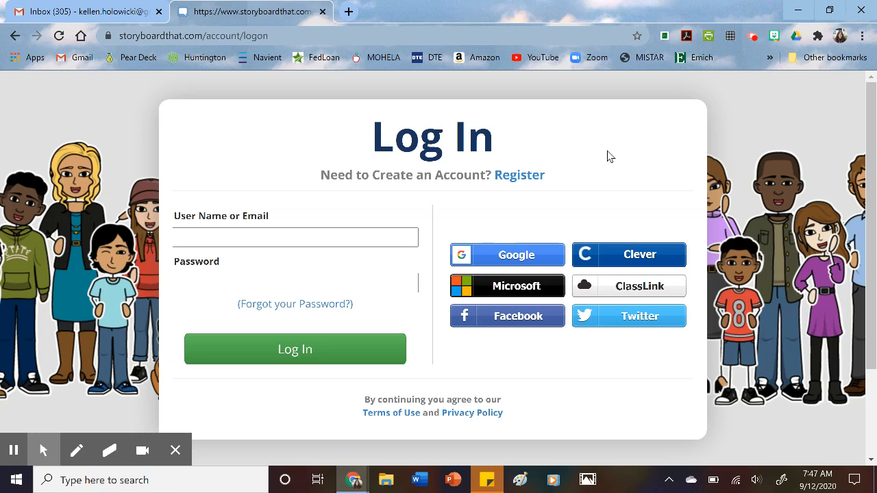
left_click(532, 257)
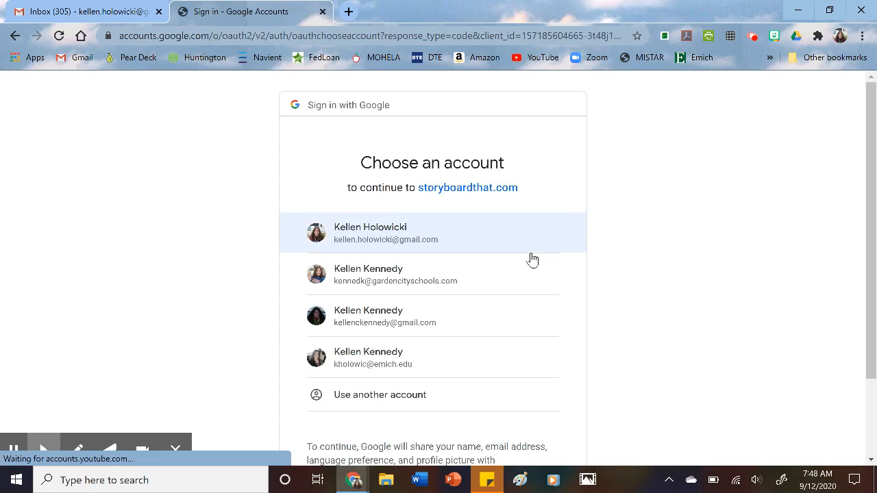
left_click(388, 275)
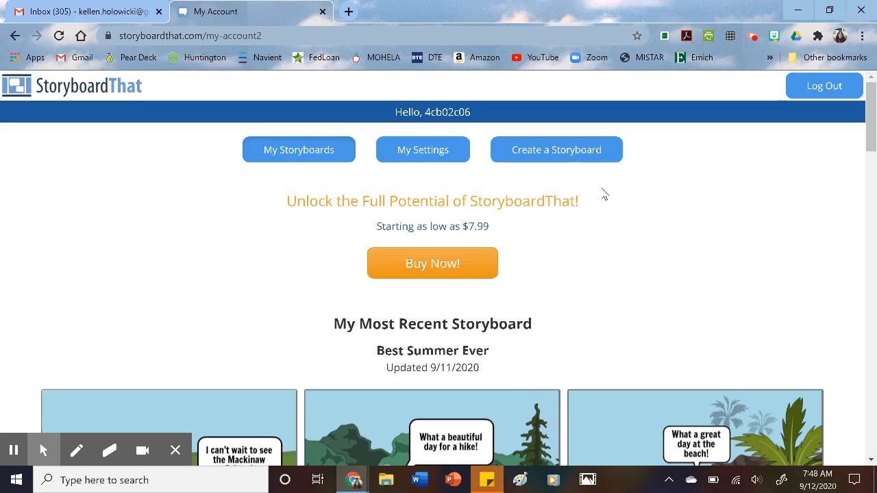
Step: Create a new storyboard and look over its three blank cells
left_click(572, 152)
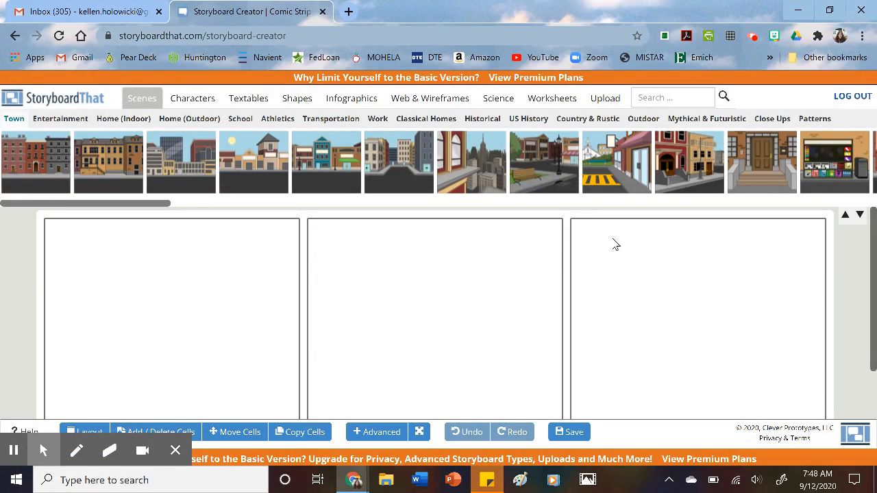
left_click(175, 451)
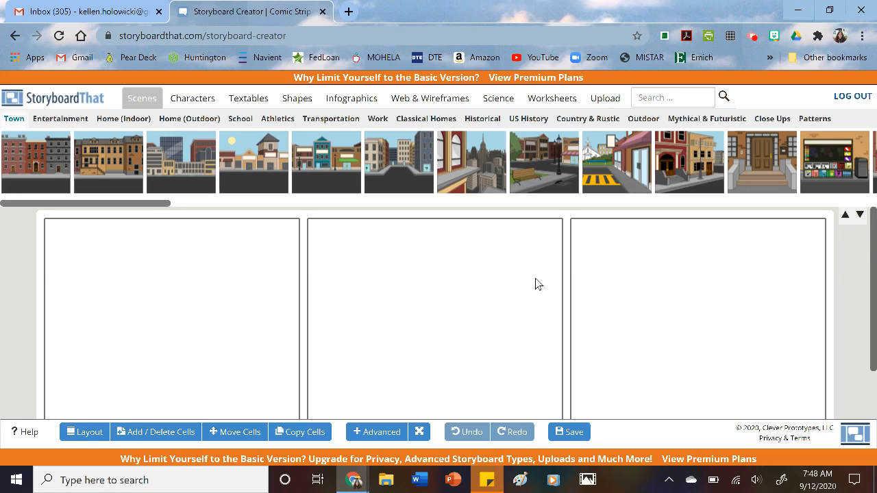
scroll(683, 286, "down", 1)
scroll(683, 286, "up", 1)
scroll(727, 262, "down", 1)
scroll(727, 262, "up", 1)
scroll(727, 262, "down", 1)
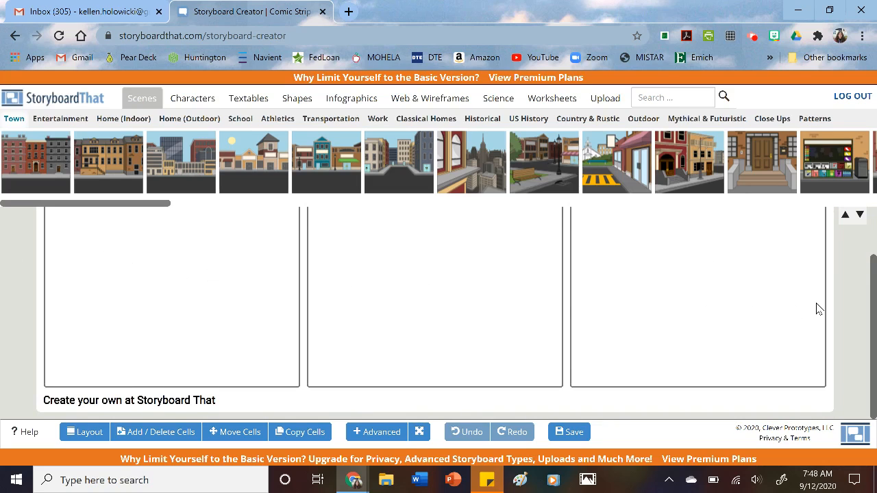
scroll(817, 309, "up", 1)
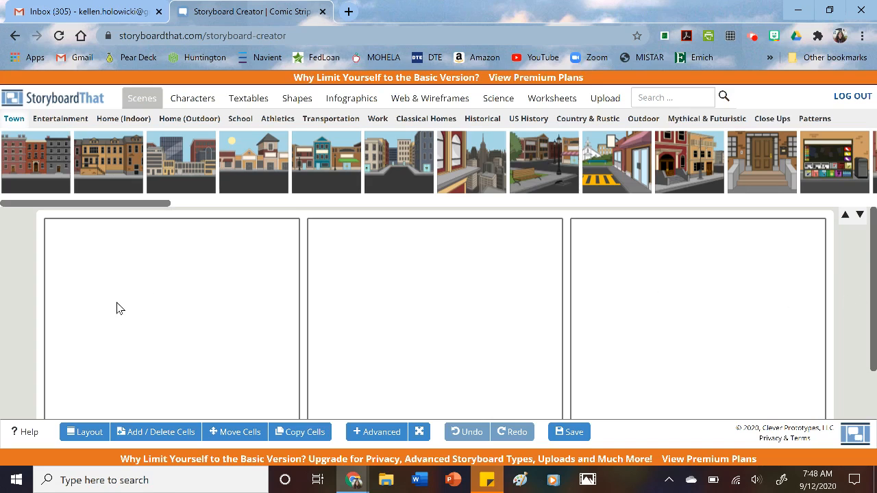
scroll(118, 309, "down", 1)
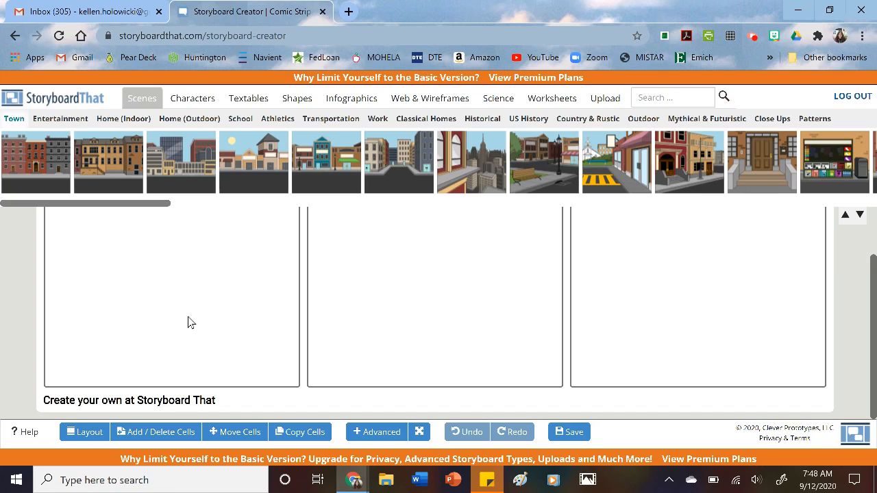
Step: Apply the Cell & Description layout to the storyboard and check the description boxes below the cells
left_click(82, 434)
scroll(348, 236, "down", 3)
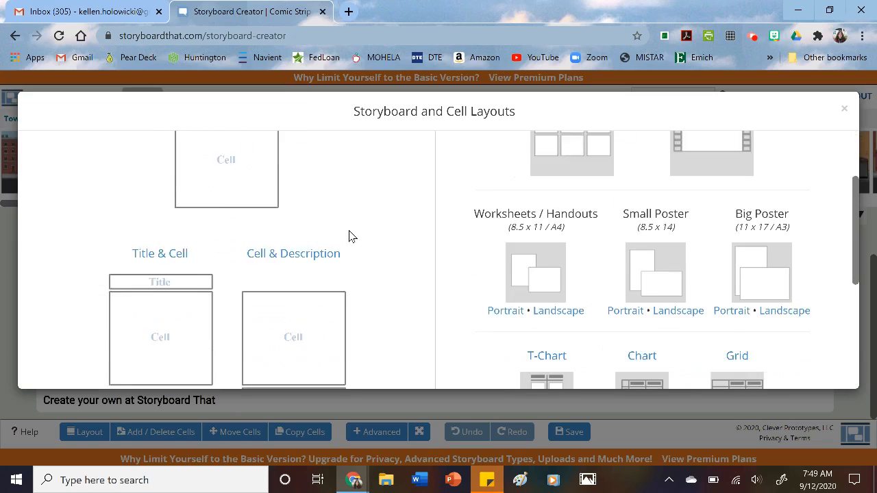
scroll(372, 259, "down", 1)
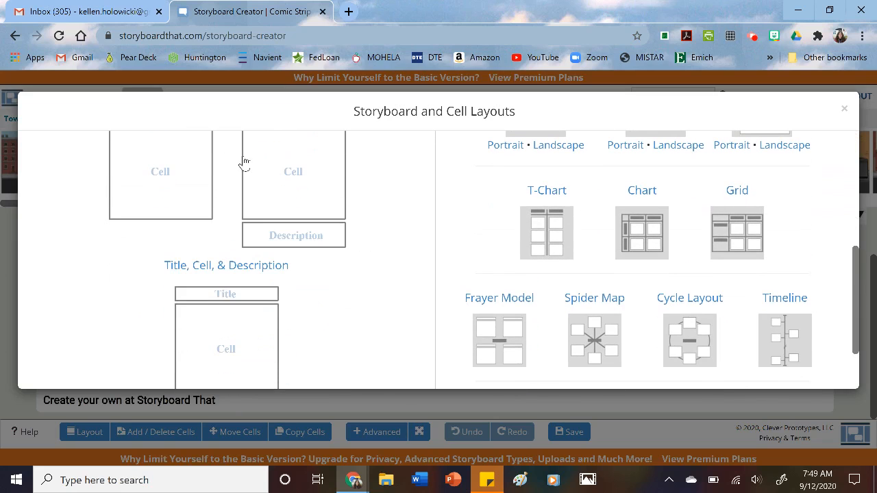
scroll(367, 258, "up", 1)
scroll(367, 259, "down", 1)
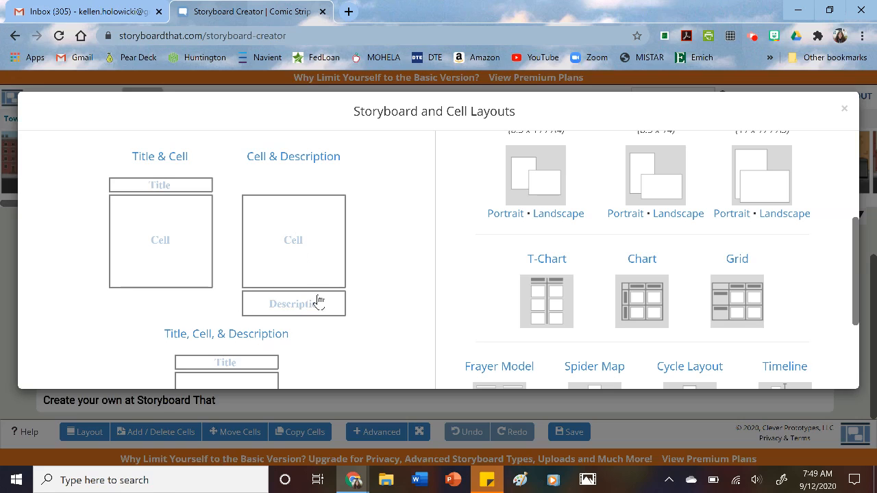
left_click(300, 157)
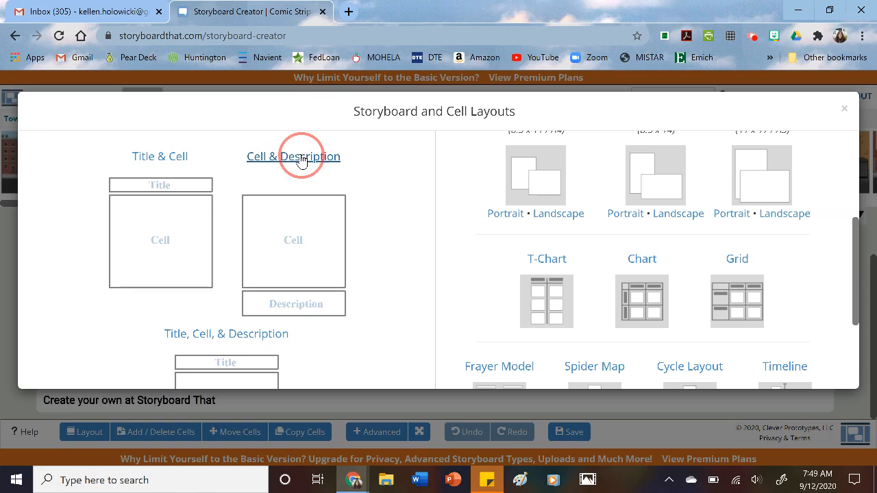
scroll(677, 308, "up", 3)
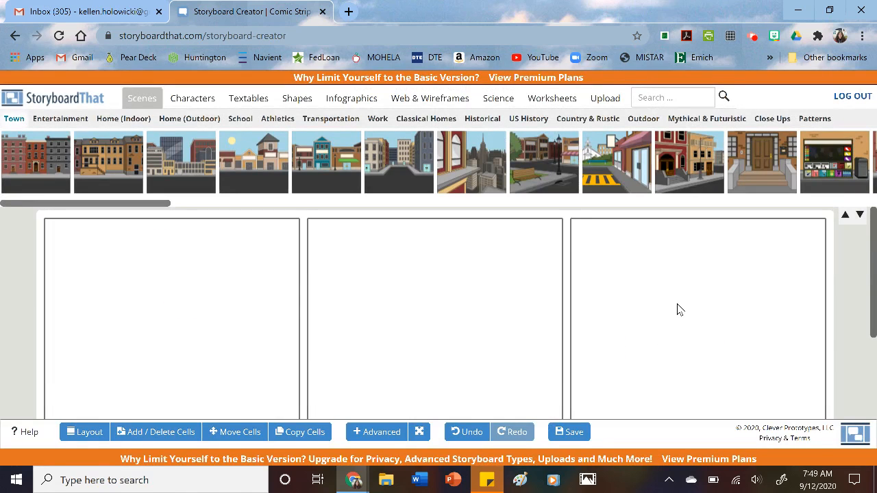
scroll(364, 293, "down", 3)
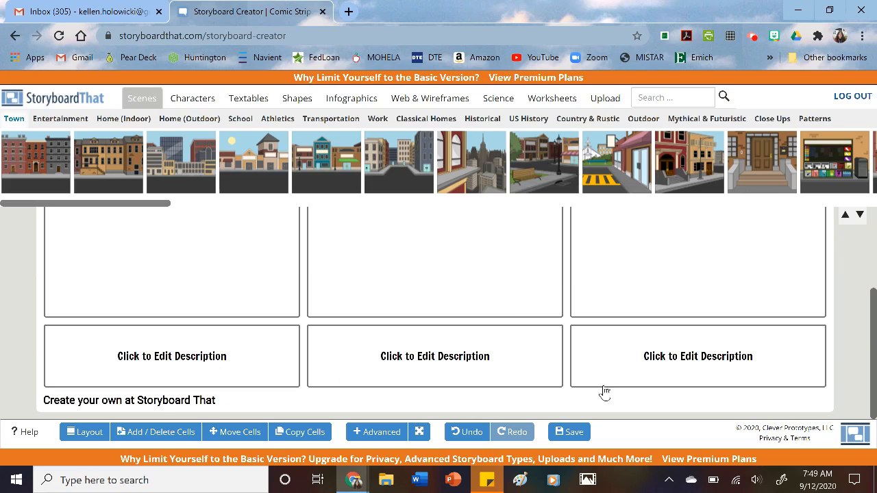
scroll(769, 301, "up", 3)
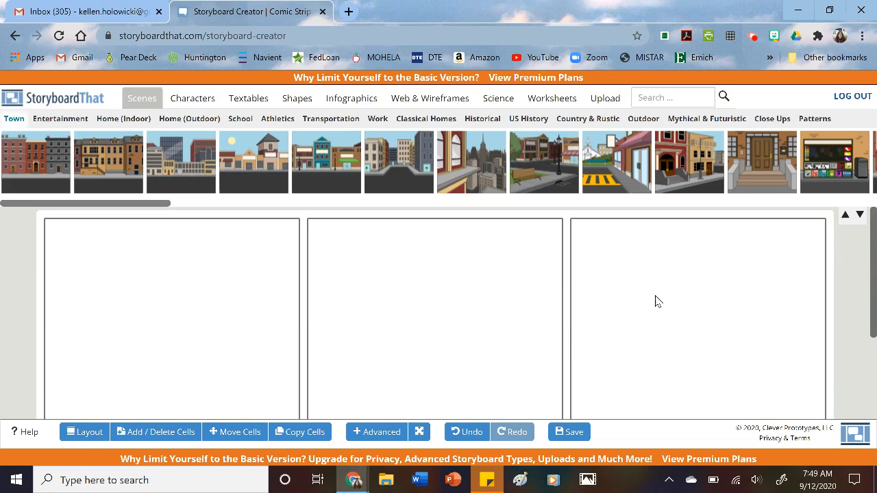
scroll(656, 301, "down", 3)
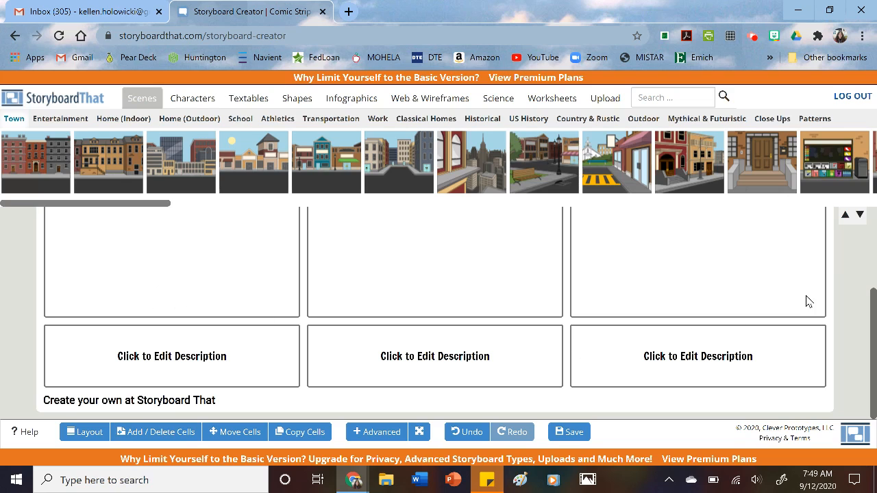
Step: Try the 3 x 2 and 1 x 1 cell arrangements, and update the storyboard with 3 x 1 cells
left_click(175, 433)
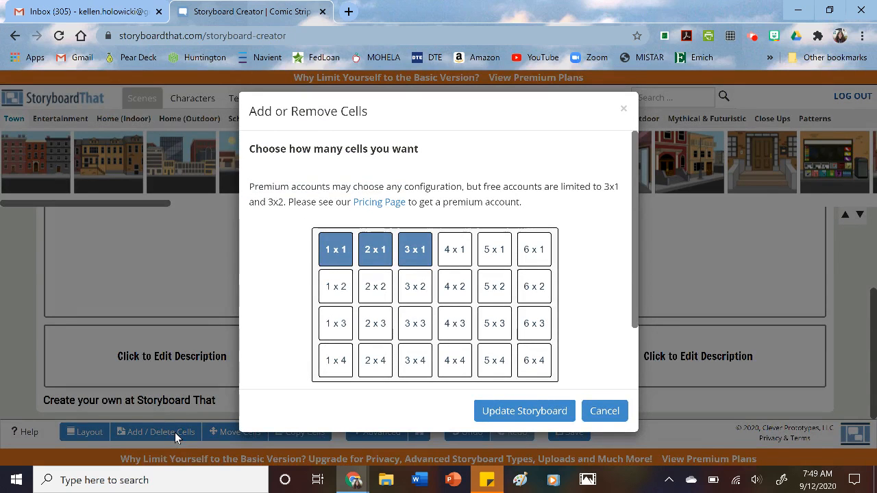
left_click(418, 287)
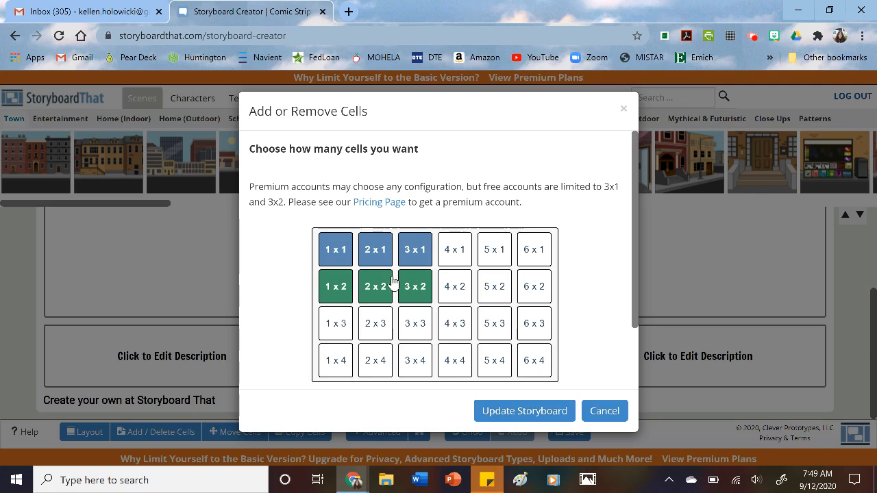
left_click(335, 252)
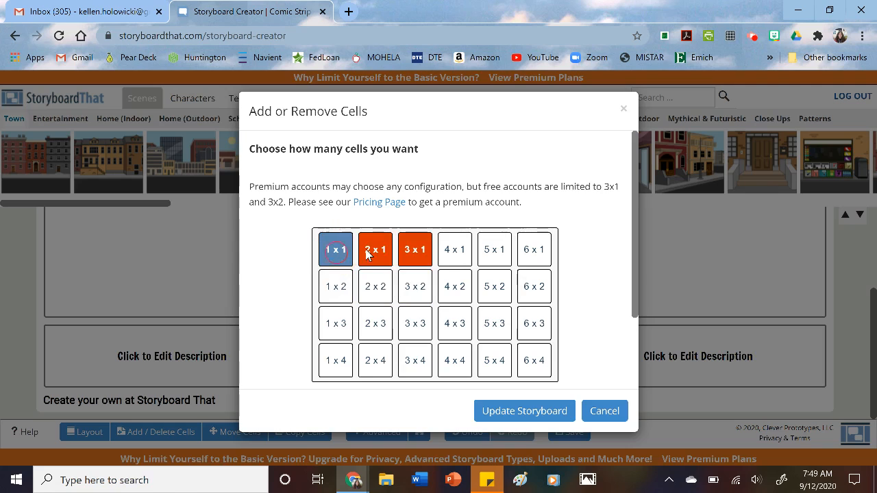
left_click(408, 255)
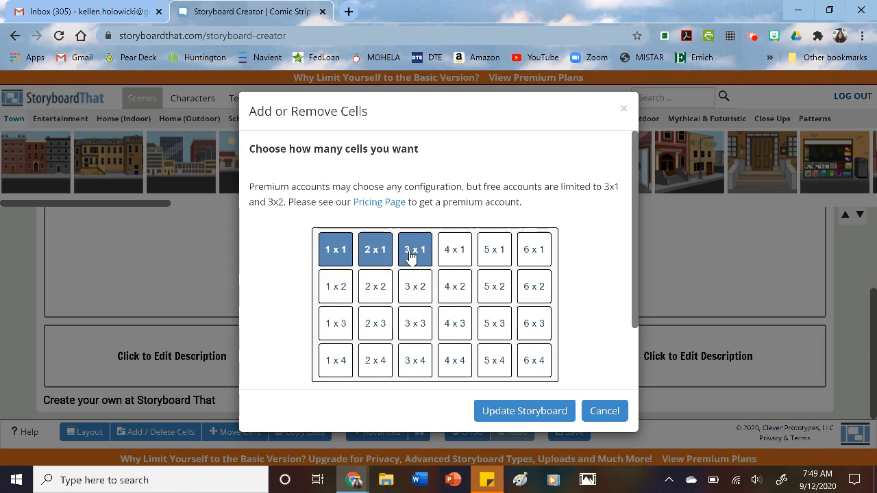
left_click(546, 415)
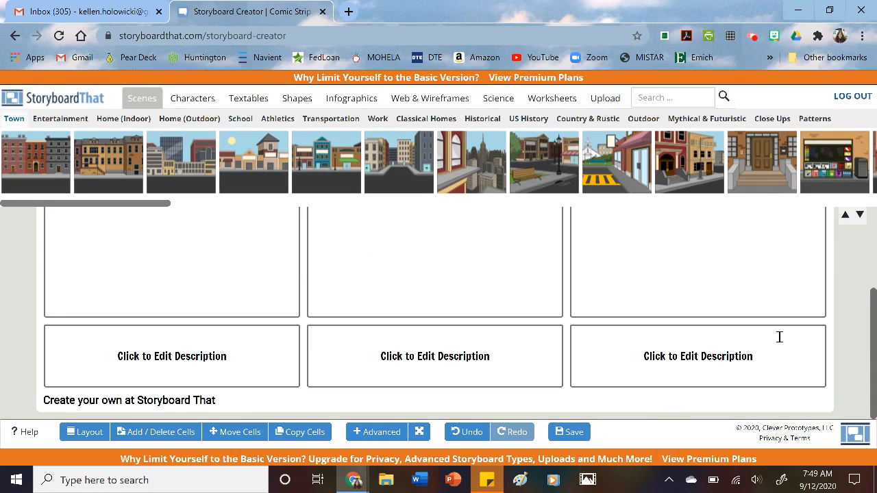
scroll(748, 339, "up", 3)
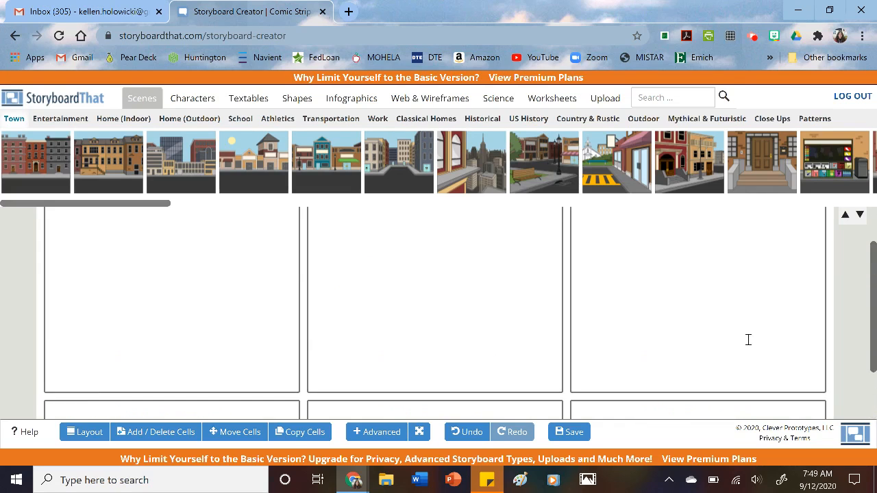
scroll(751, 347, "down", 3)
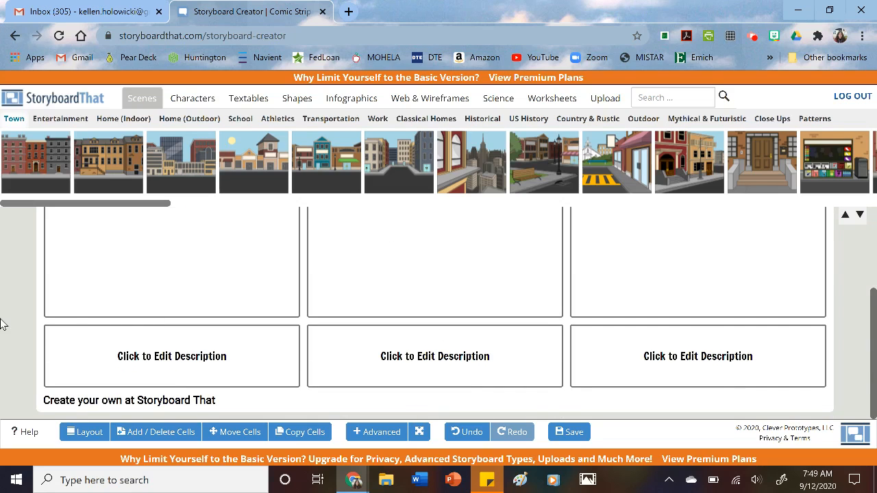
Step: Enter the heading "MY SUMMER" in the first cell's description box
left_click(186, 362)
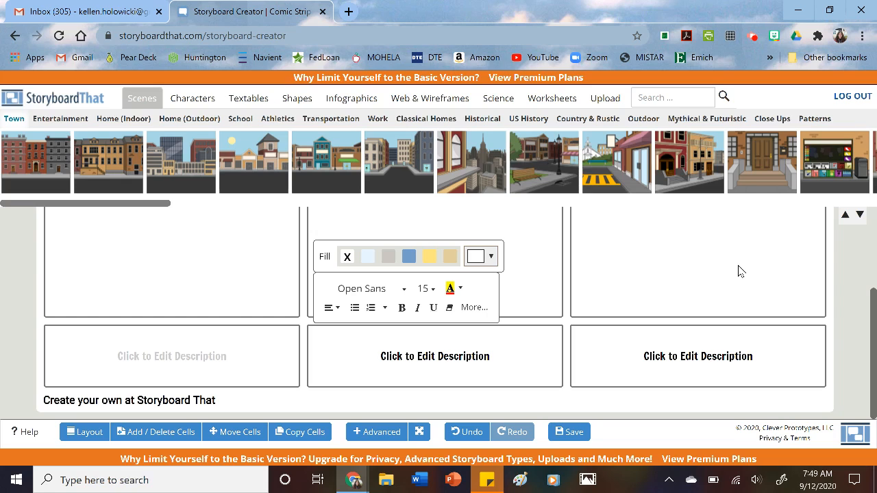
type("M")
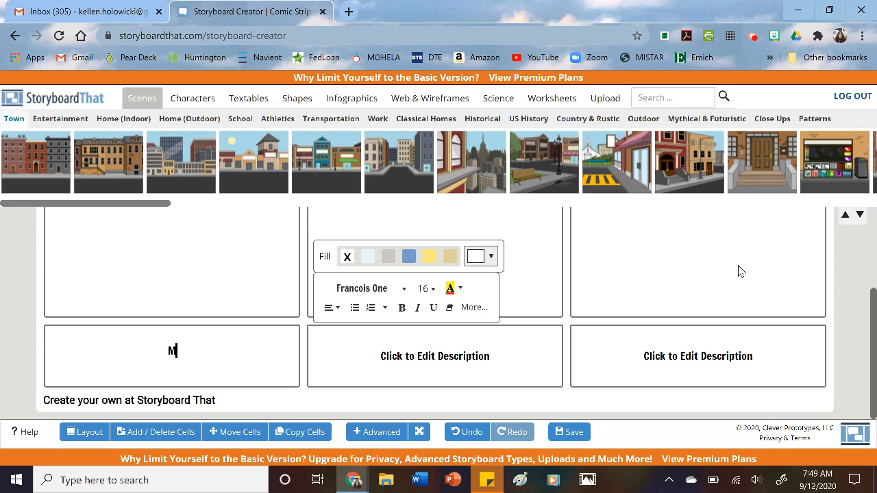
type("Y SUMMER")
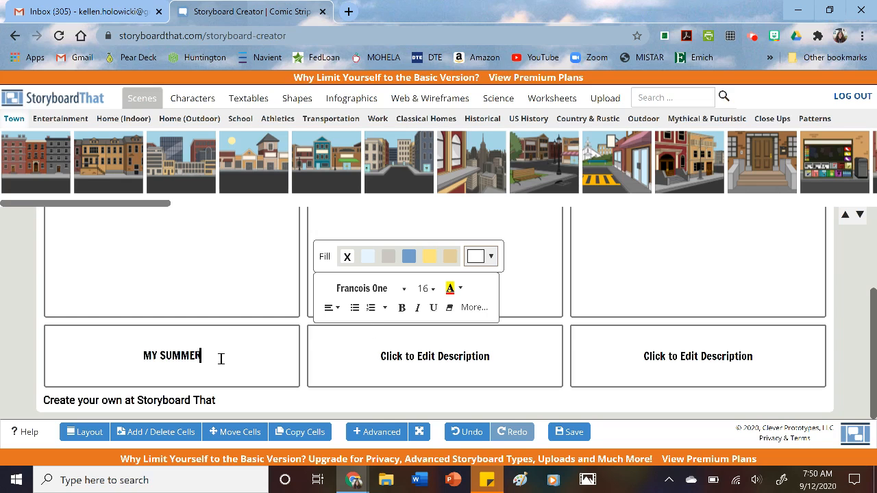
Step: Add the line "This summer I went to the Upper Peninsula and visited my family." below the heading in the first description box
key("Return")
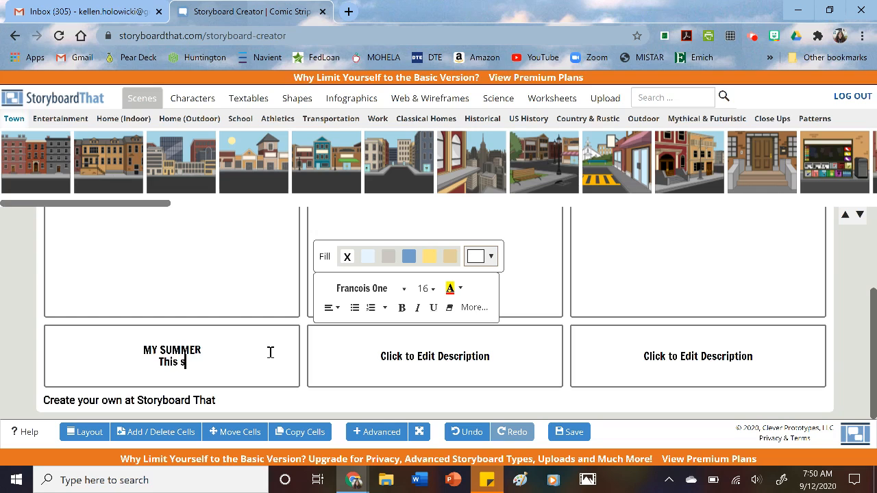
type("ummer I went t")
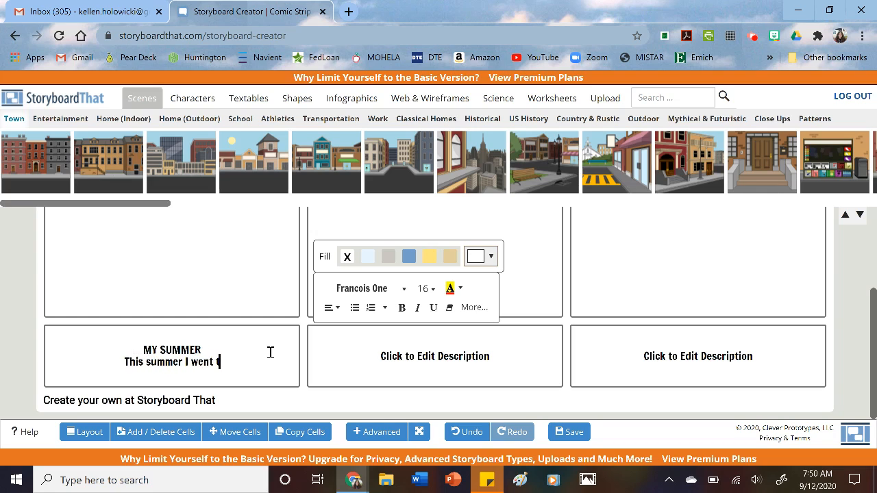
type("o the Upper ")
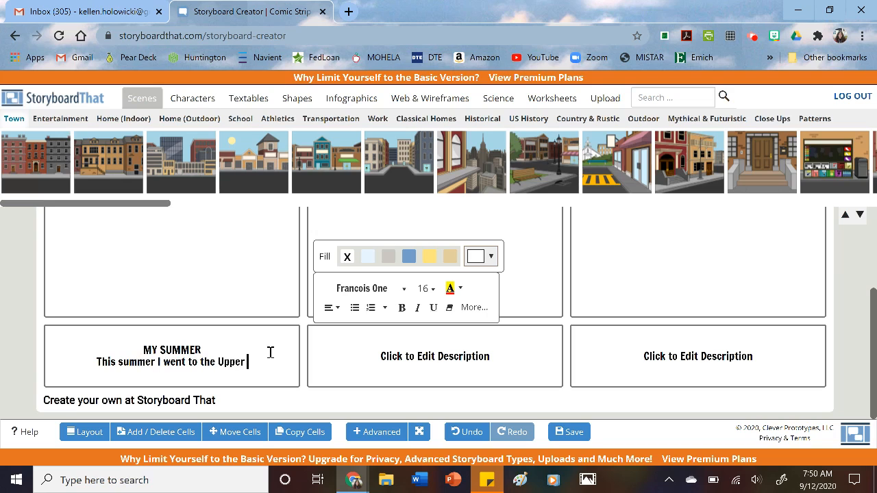
type("Peninsu")
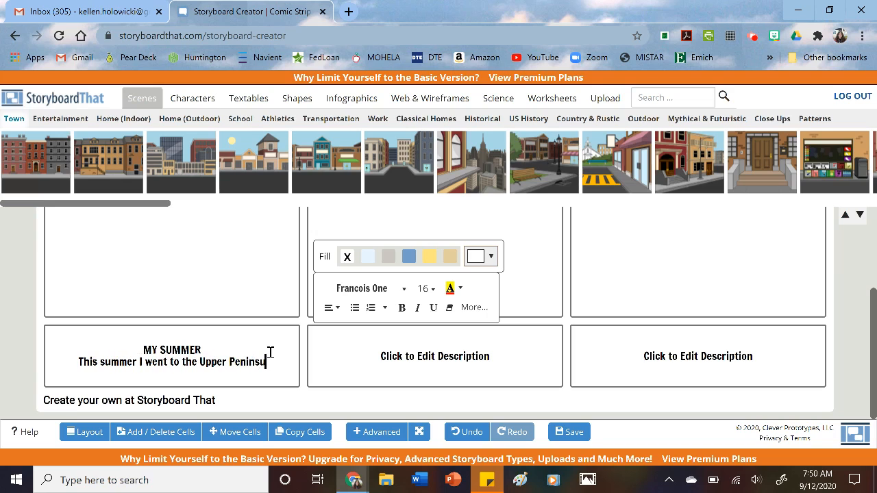
type("la a")
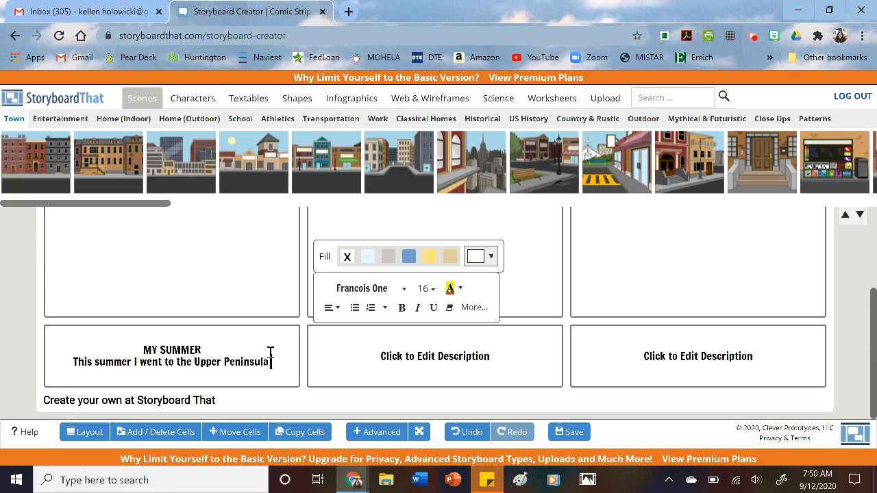
type(" and visited my family. I al")
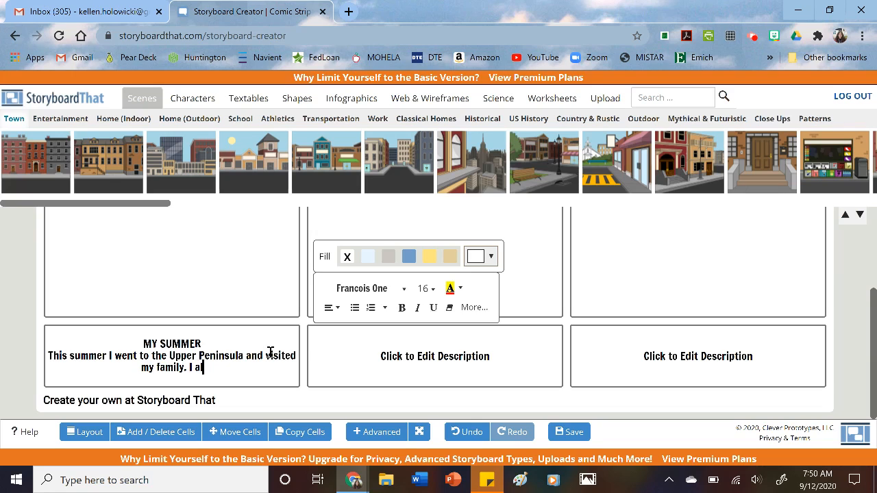
Step: Continue the first cell's description with "I also went to the very tip of the UP then back down to Detroit."
type("so wen")
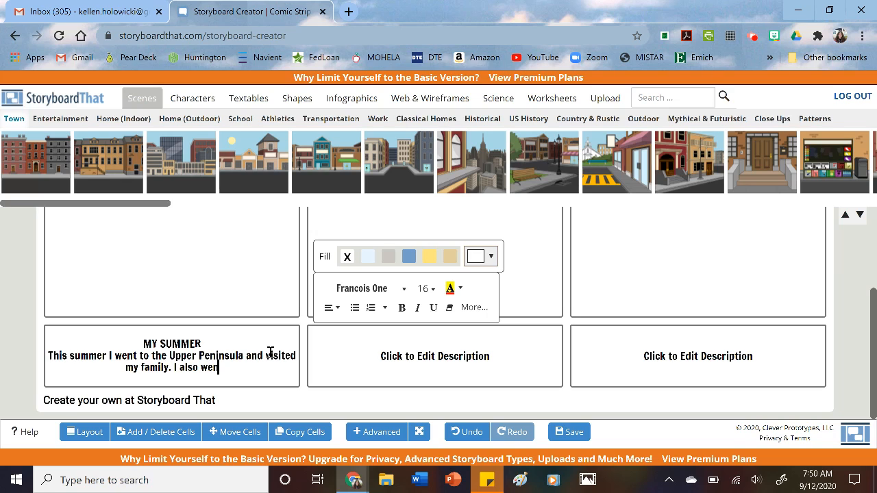
type("t to the v")
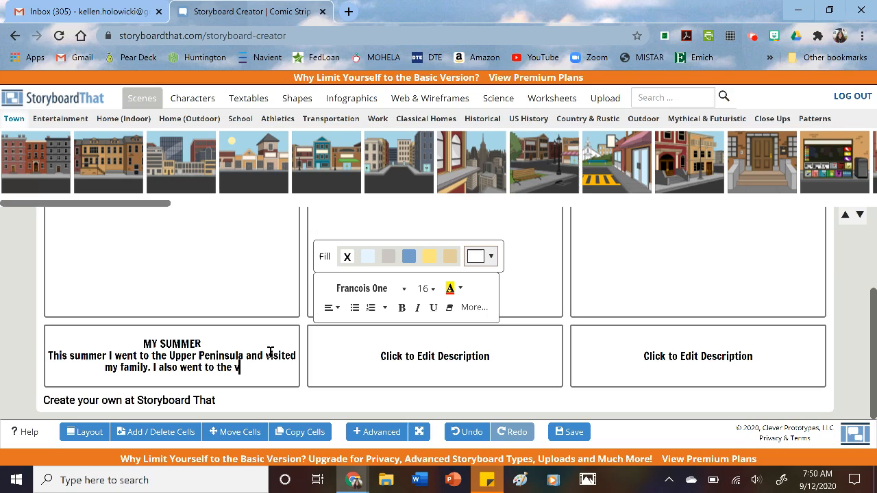
type("ery tip of th")
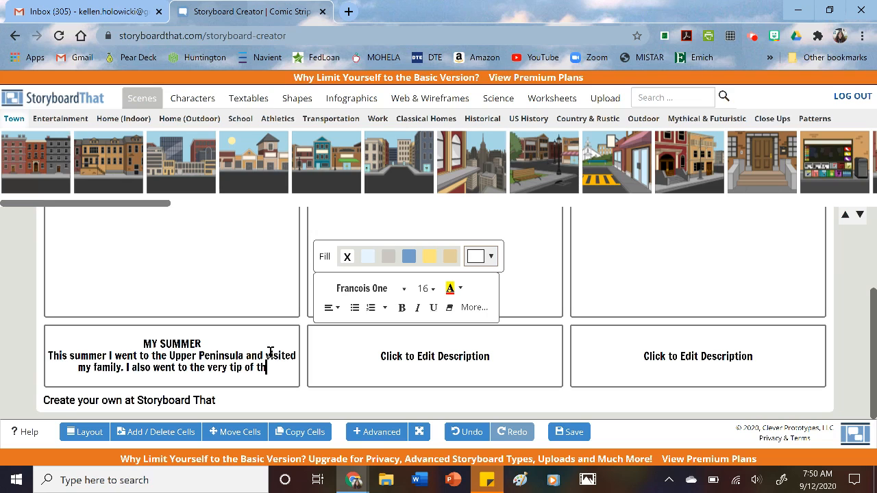
type("e UP")
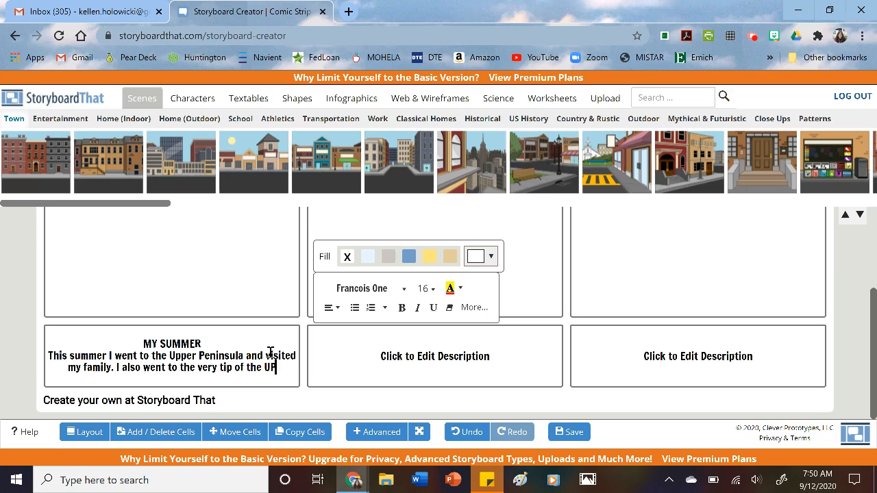
type(" then back")
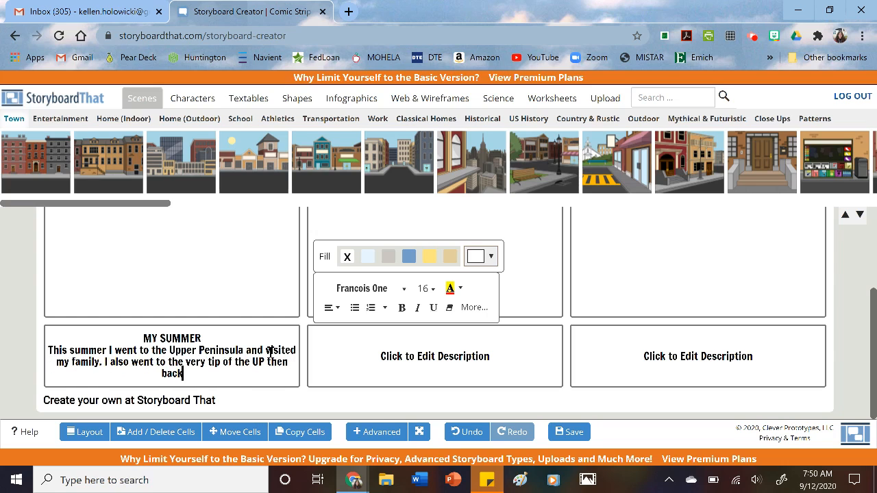
type(" down to")
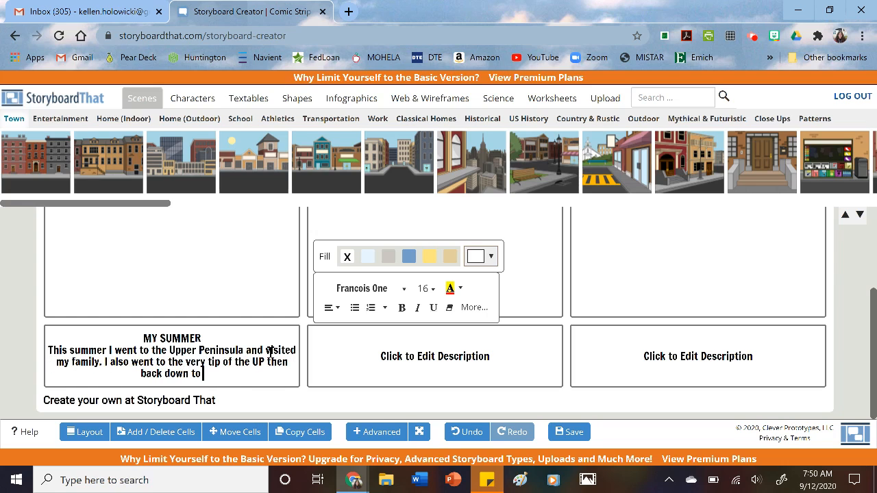
type(" Detro")
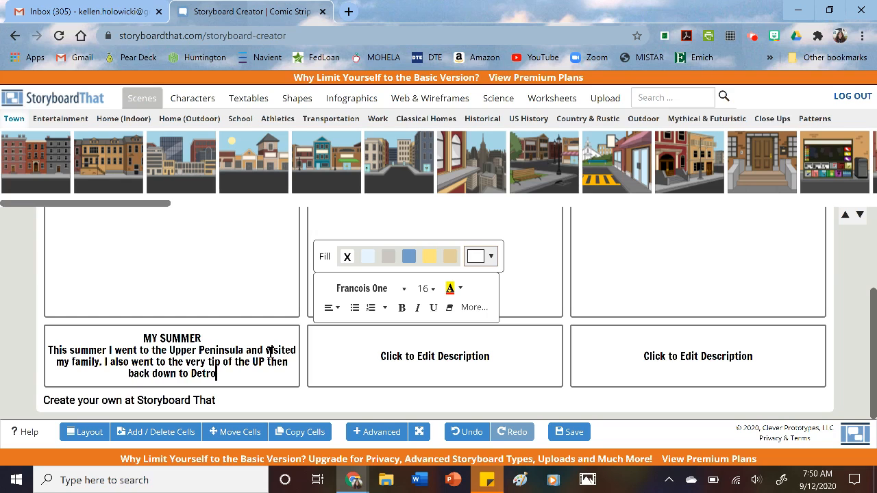
type("it.")
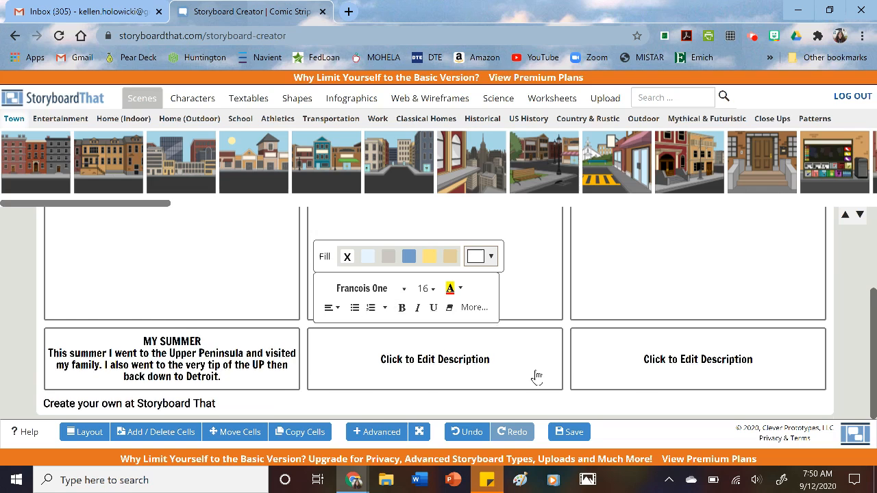
Step: Try the Outdoor beach scene with the palm tree in the first cell, and delete it
scroll(538, 370, "up", 3)
scroll(538, 367, "down", 2)
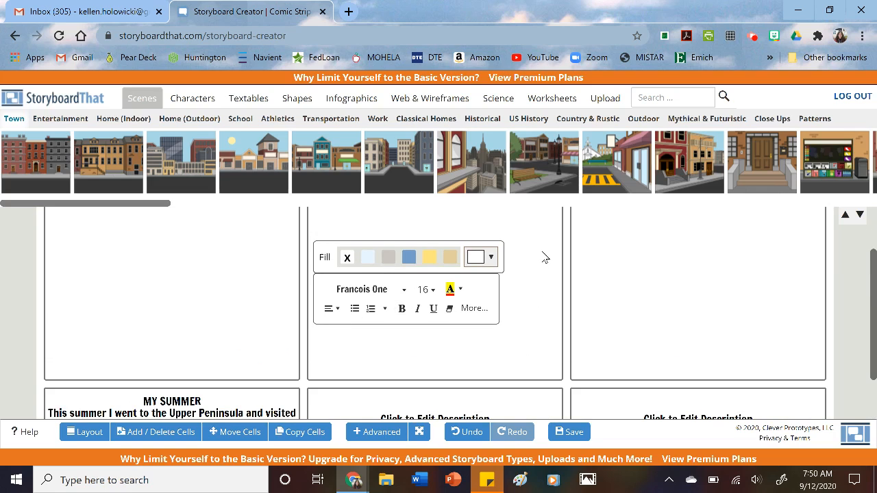
scroll(267, 335, "up", 2)
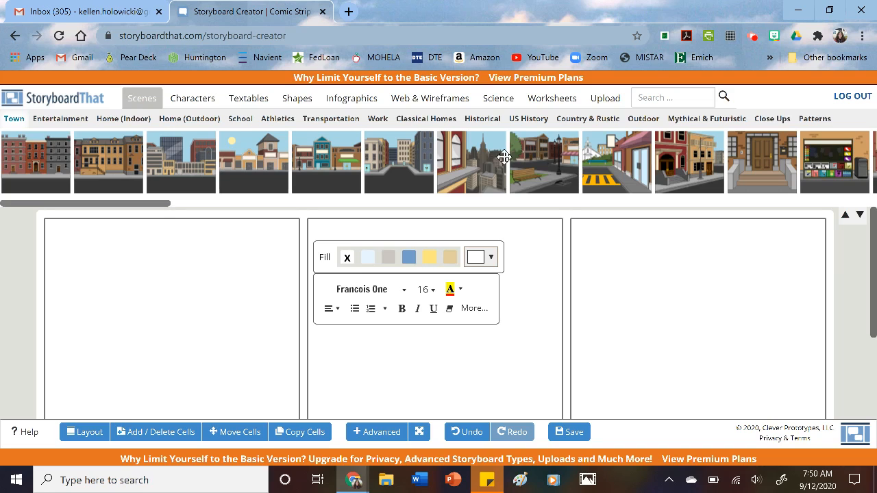
left_click_drag(55, 203, 41, 217)
left_click(73, 119)
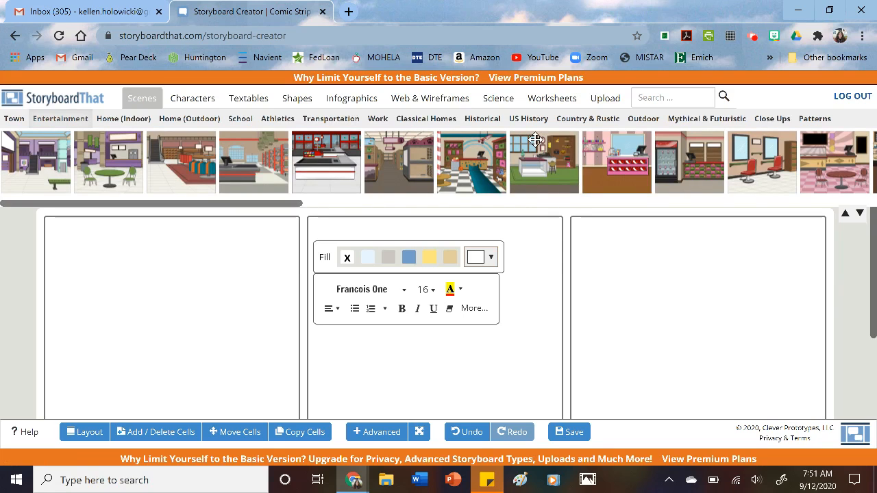
left_click(644, 121)
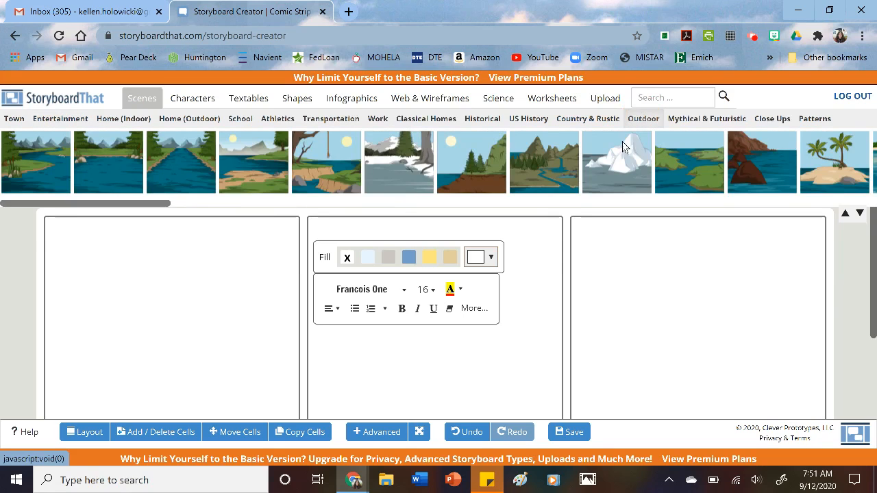
left_click_drag(167, 203, 229, 200)
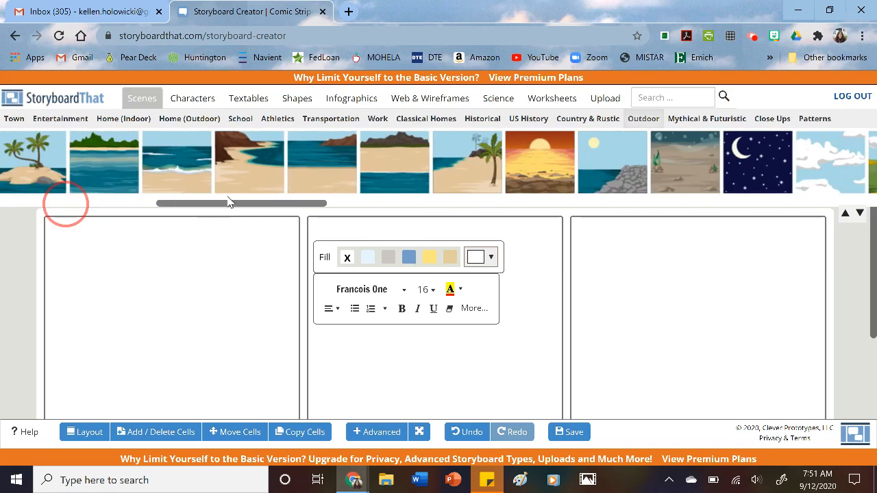
left_click_drag(453, 155, 140, 312)
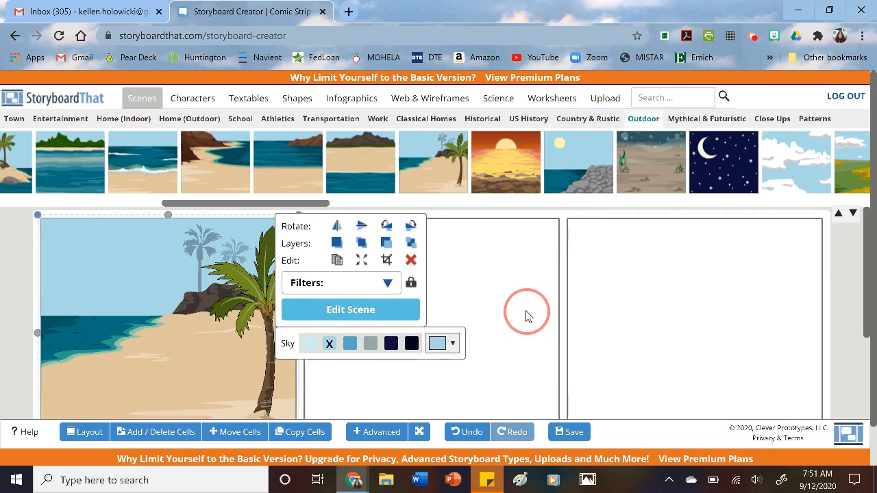
scroll(608, 316, "down", 3)
scroll(608, 319, "up", 2)
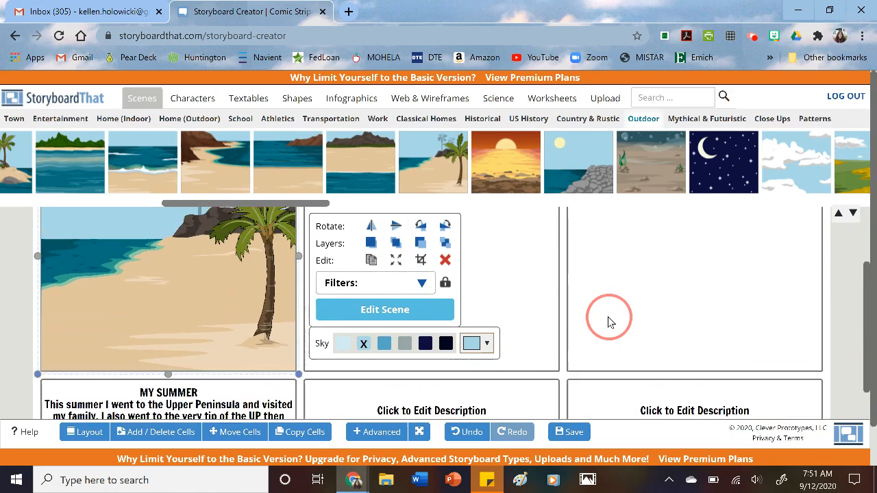
left_click(446, 260)
Step: Fill the first cell with the Transportation scene of a horizontal road crossing green hills
left_click_drag(231, 204, 38, 212)
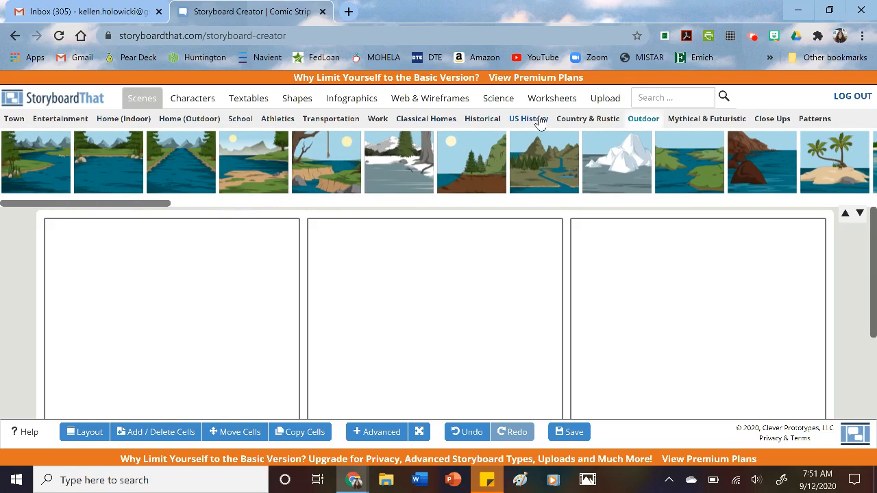
left_click(325, 120)
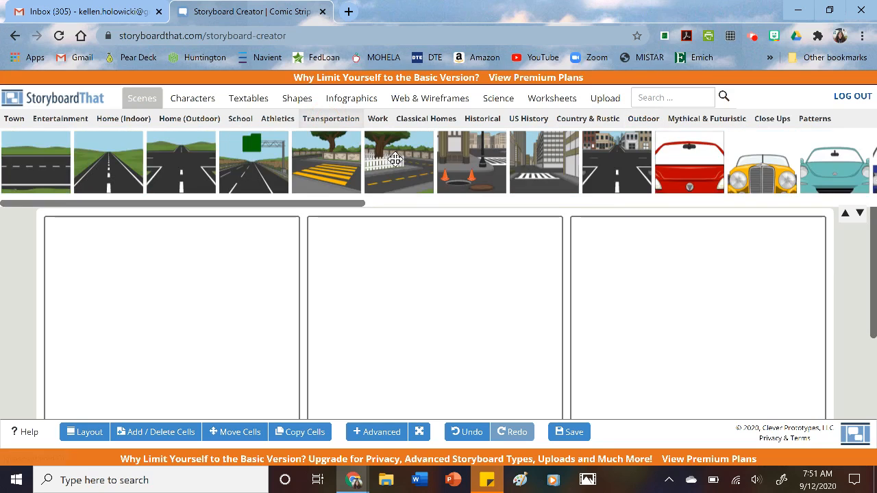
left_click_drag(48, 160, 130, 312)
scroll(550, 298, "down", 3)
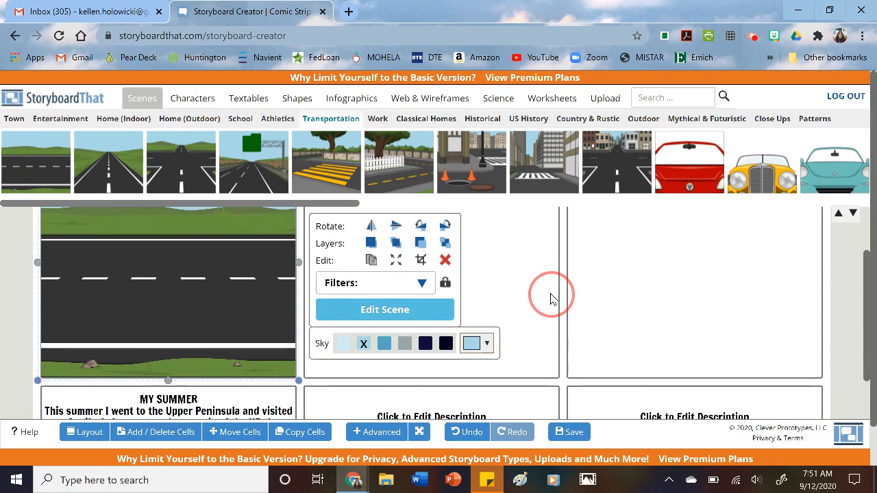
scroll(550, 298, "up", 3)
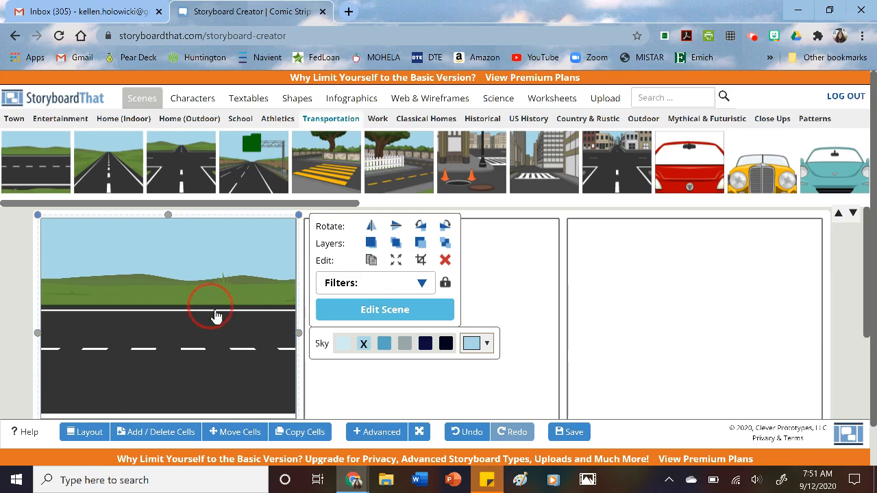
Step: Try the night, snow, rain and darker blue sky options on the road scene, and update it with Day Time, Clear Skies and light blue
left_click(397, 309)
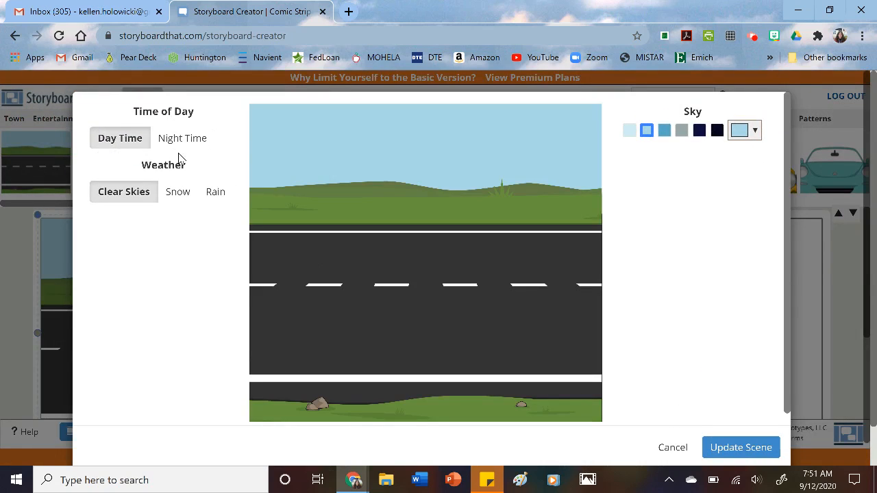
left_click(182, 141)
left_click(124, 138)
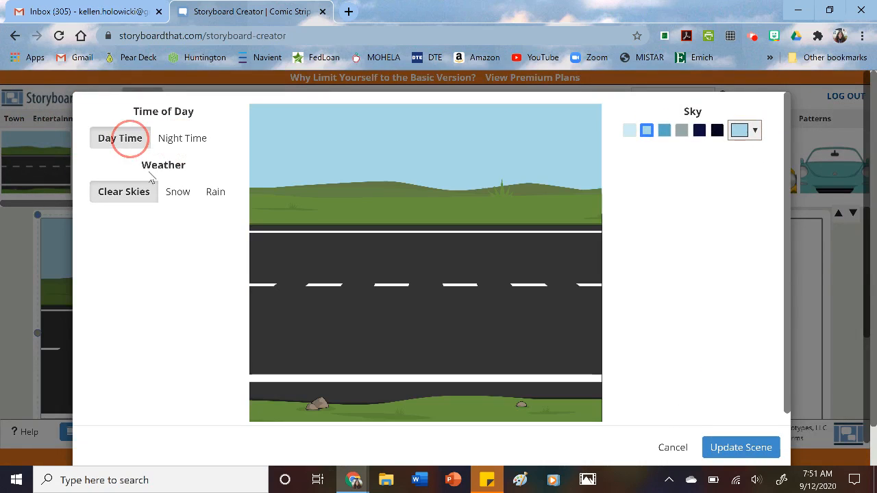
left_click(179, 195)
left_click(212, 193)
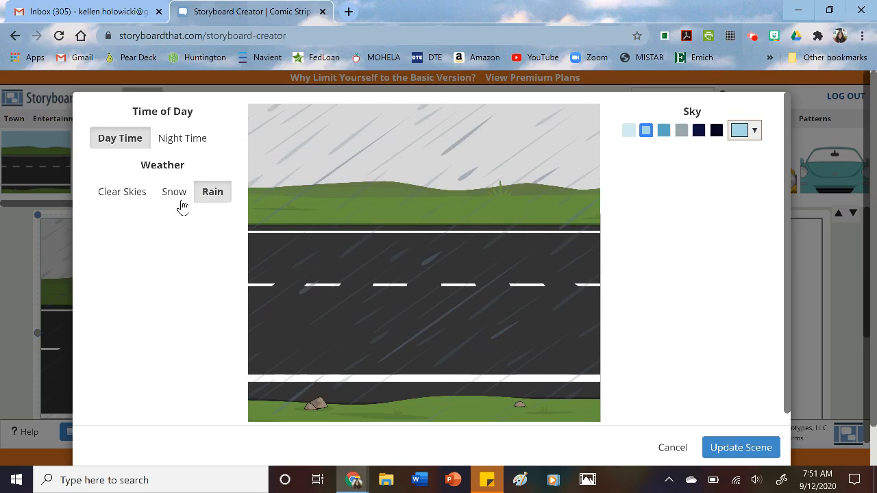
left_click(664, 130)
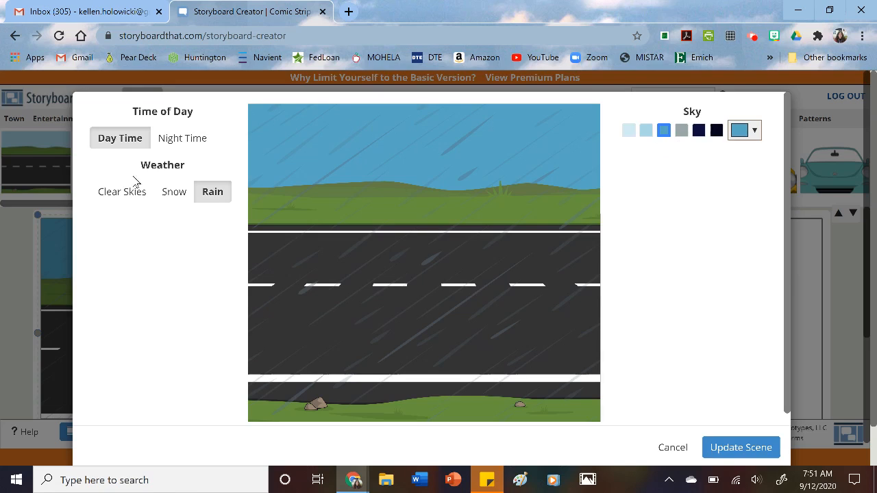
left_click(645, 131)
left_click(123, 195)
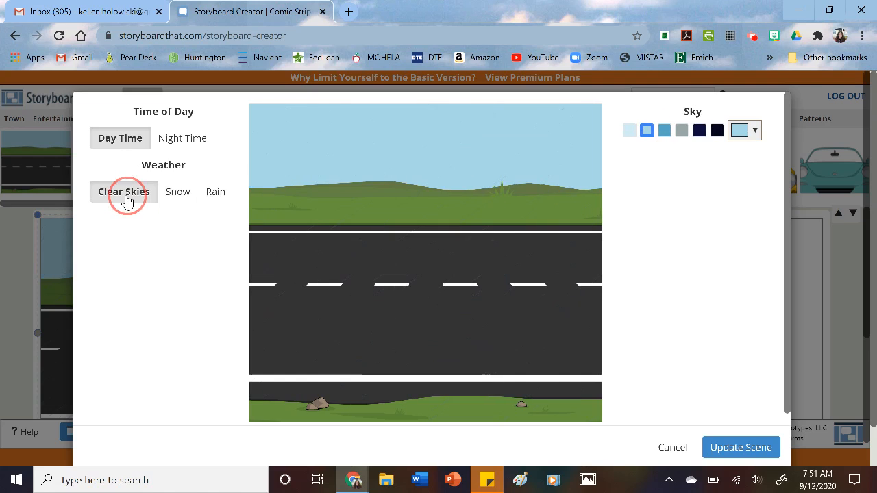
left_click(739, 447)
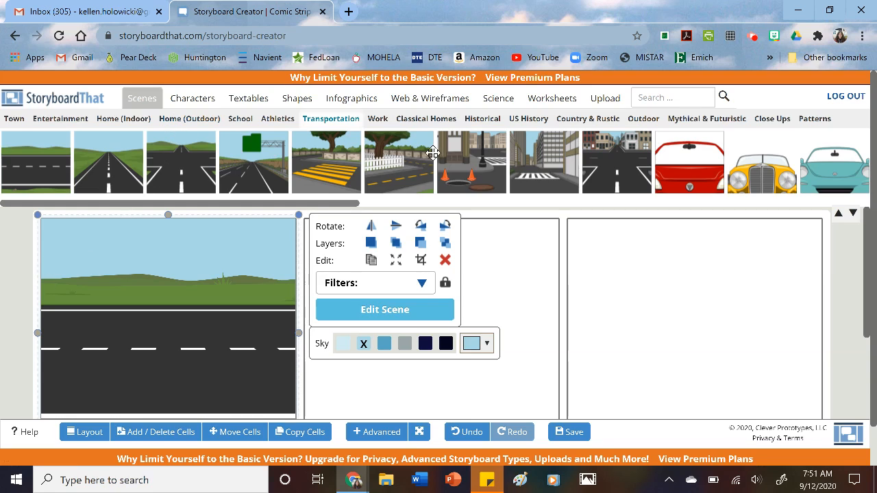
Step: Browse the Adults, Teens, Kids, 1600s to 1800s, Stickies, Animals and Sports characters for one that suits the storyboard
left_click(200, 102)
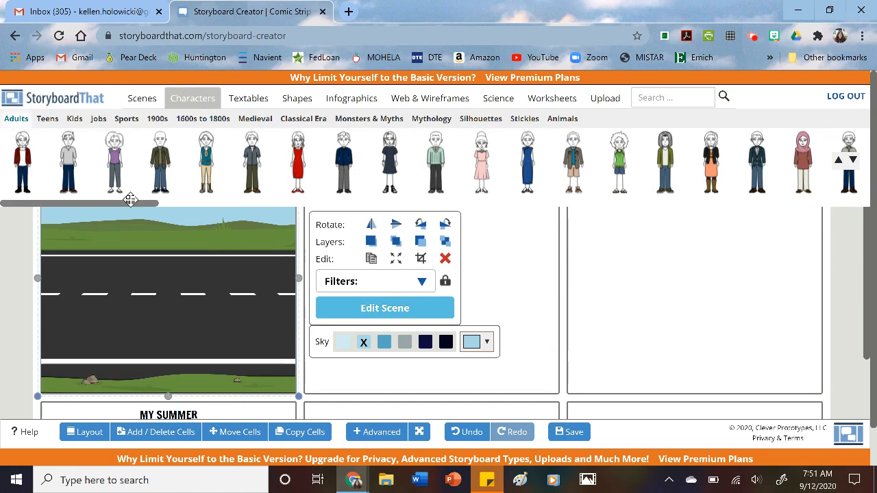
left_click_drag(89, 204, 67, 199)
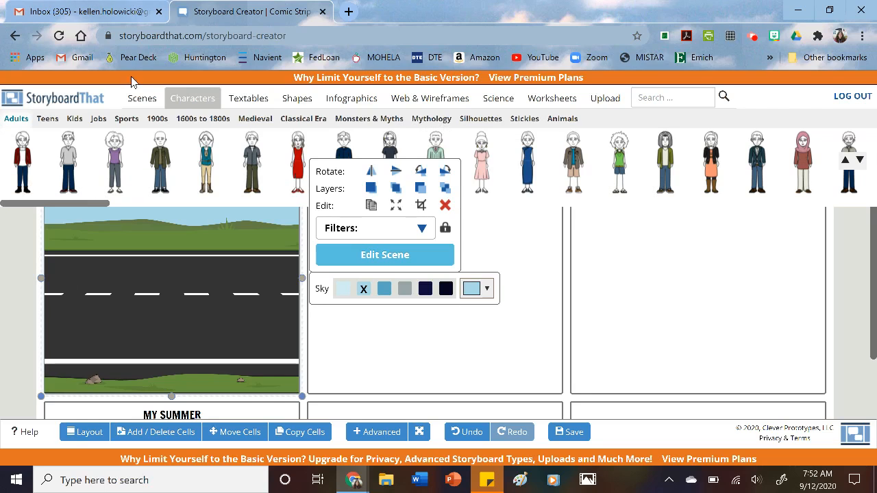
left_click(47, 119)
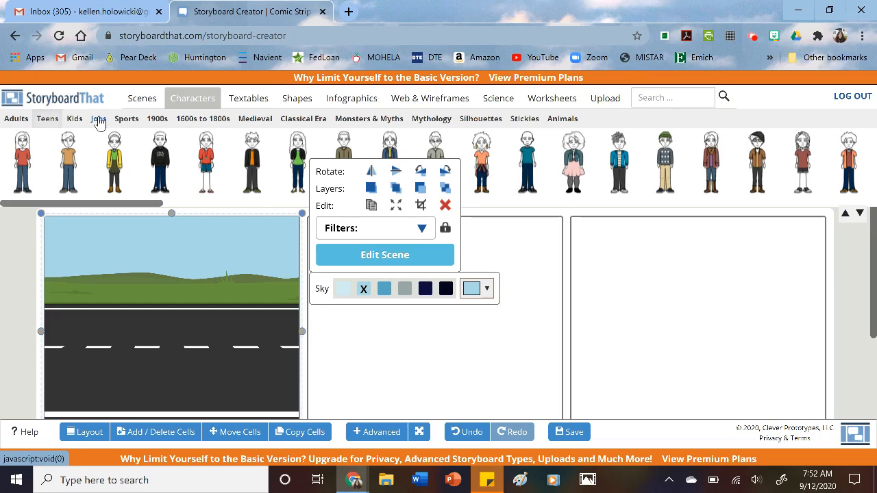
left_click(80, 120)
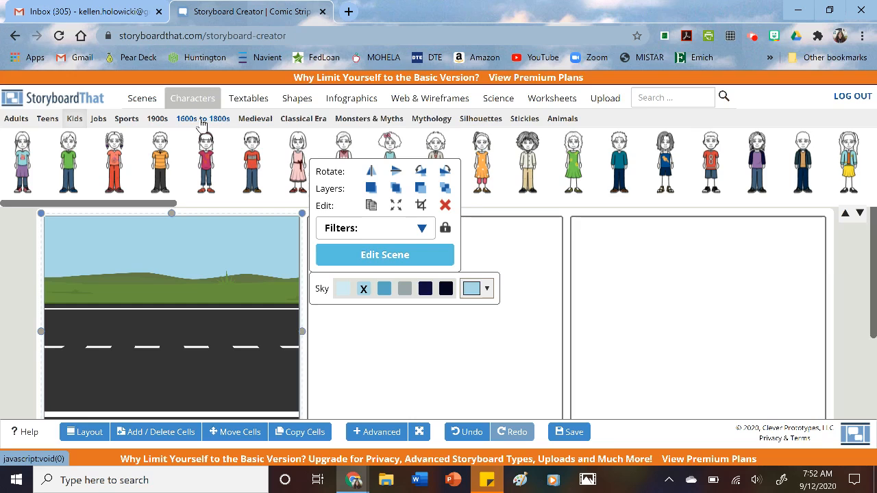
left_click(223, 120)
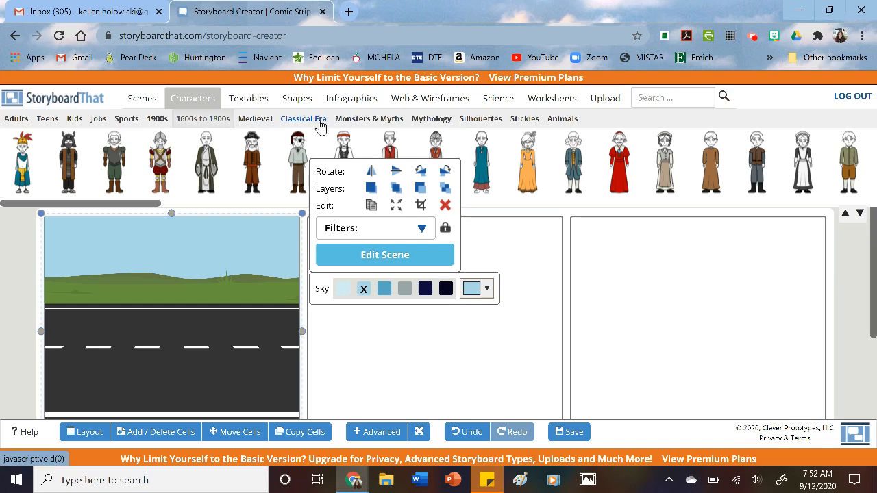
left_click(525, 120)
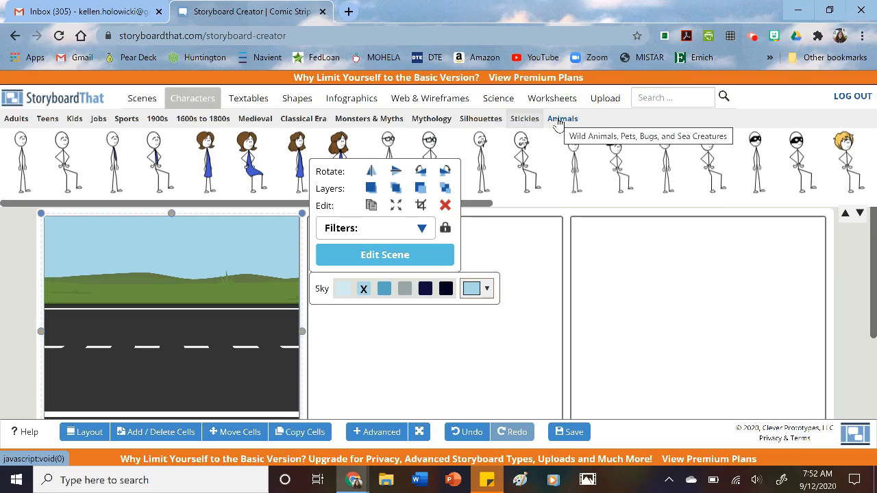
left_click(560, 120)
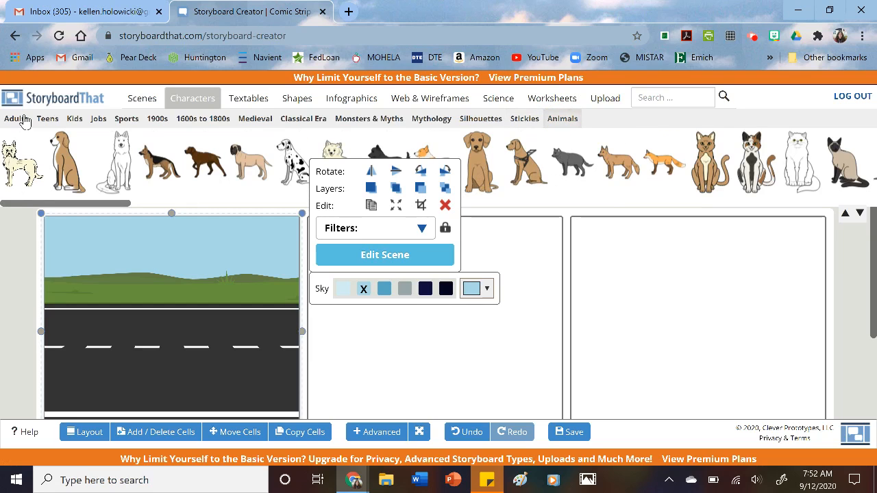
left_click(133, 123)
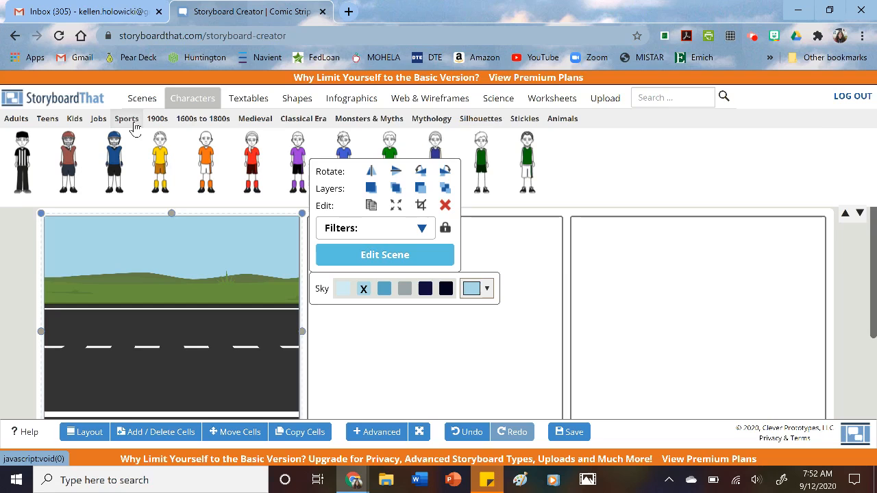
Step: Add the long-haired adult woman with the teal top and tan pants to the first cell, slightly enlarged and standing on the road
left_click(13, 120)
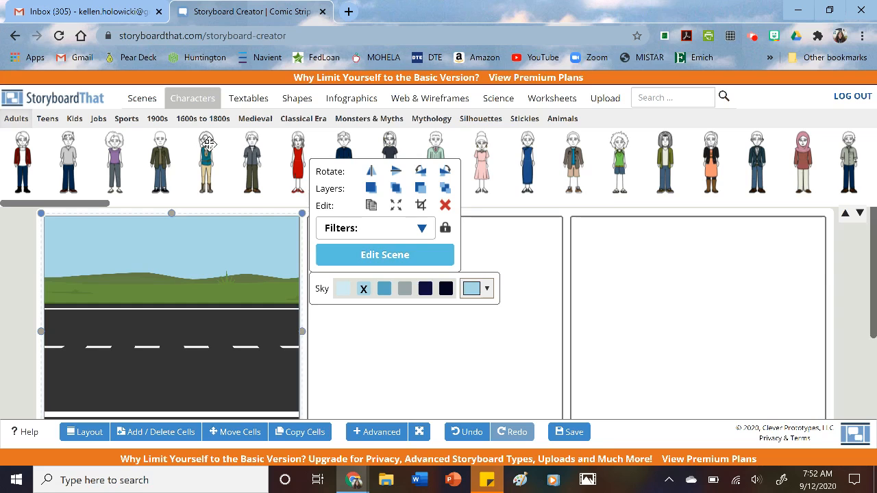
left_click_drag(208, 142, 152, 282)
left_click(133, 345)
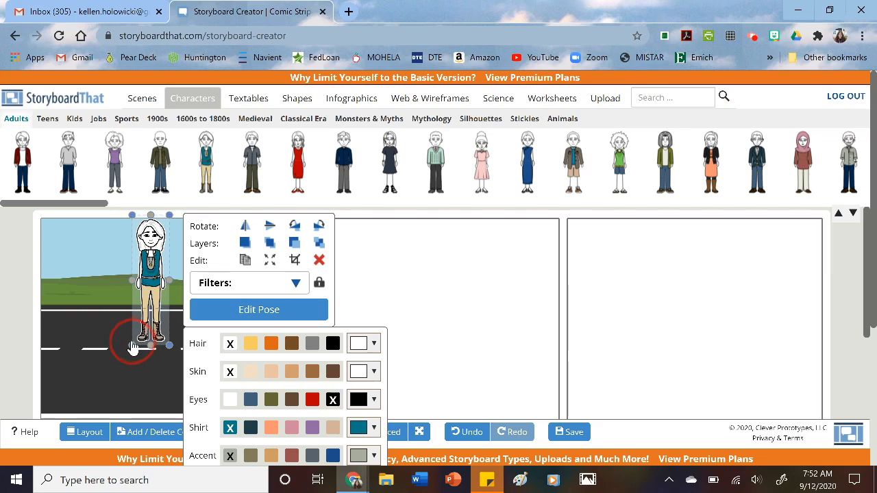
left_click_drag(131, 345, 118, 358)
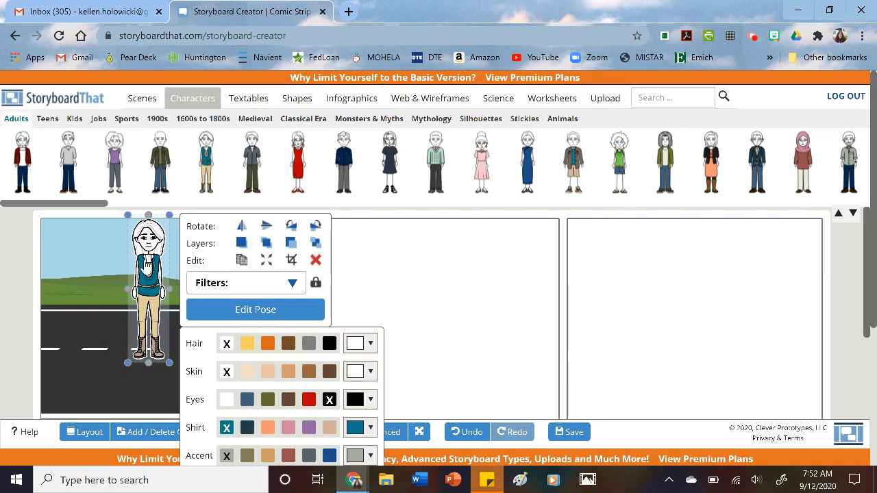
left_click_drag(146, 266, 149, 293)
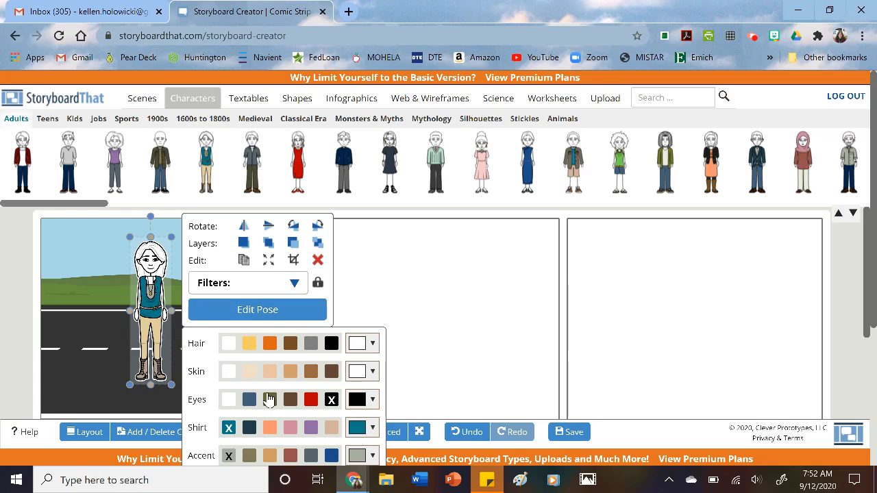
Step: Color the woman's hair brown and her skin light peach, after trying orange hair and darker skin tones
left_click(269, 347)
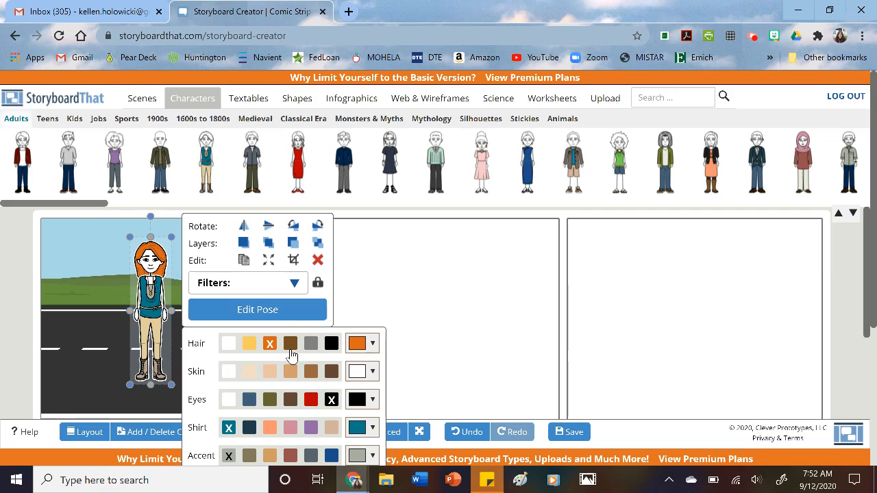
left_click(291, 348)
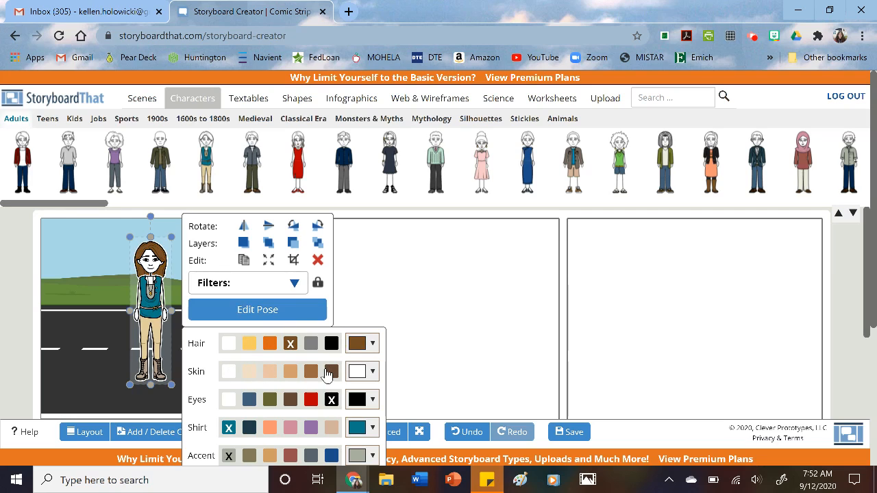
left_click(328, 371)
left_click(290, 371)
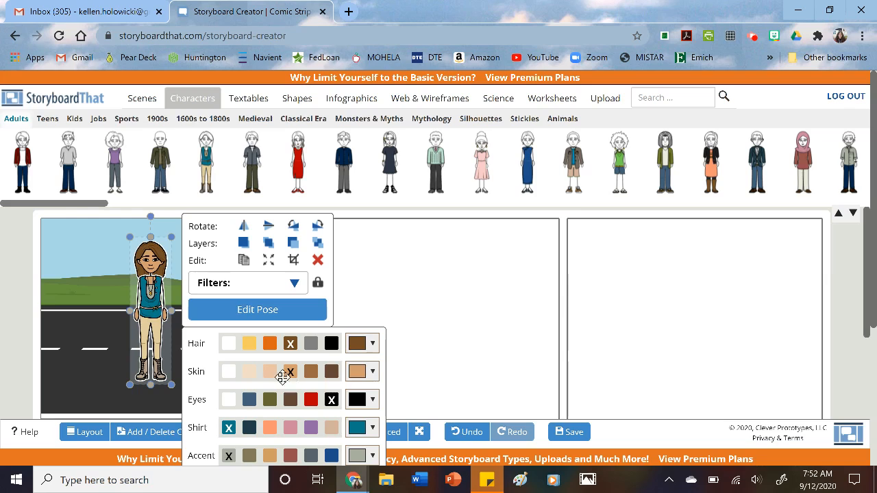
left_click(273, 374)
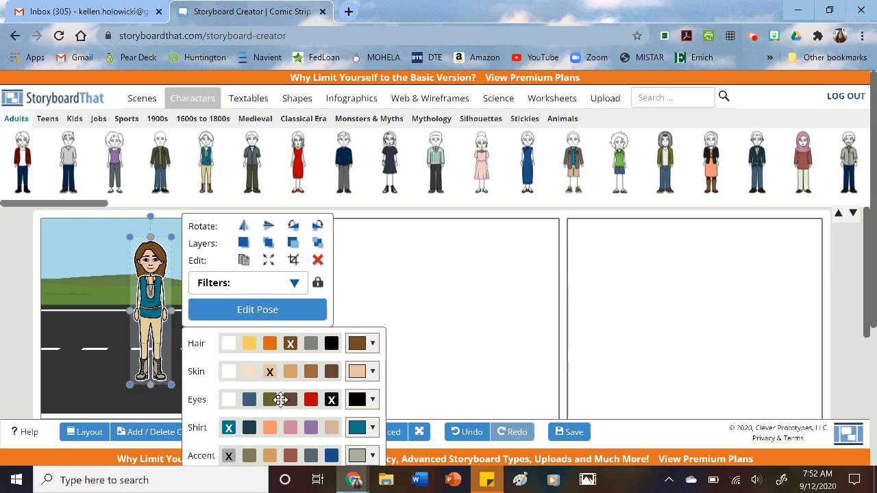
Step: Color the woman's eyes olive green, her shirt pink and her pants denim blue
left_click(270, 401)
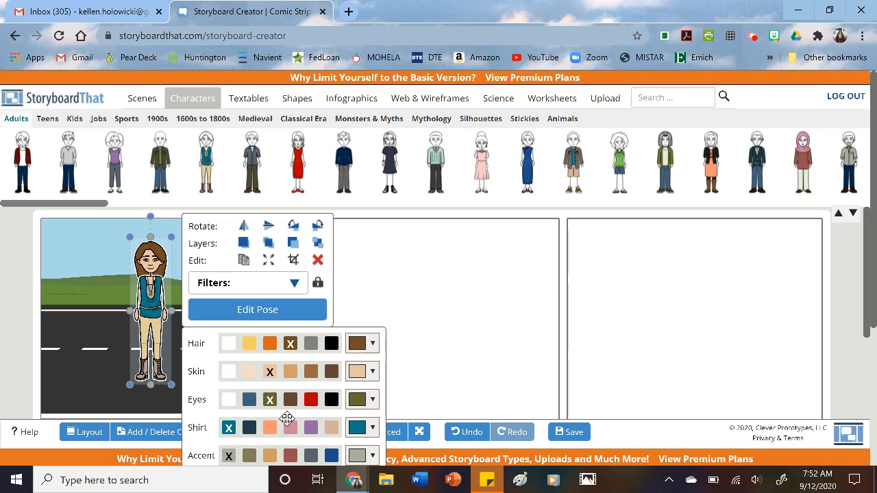
left_click(290, 429)
scroll(309, 355, "down", 1)
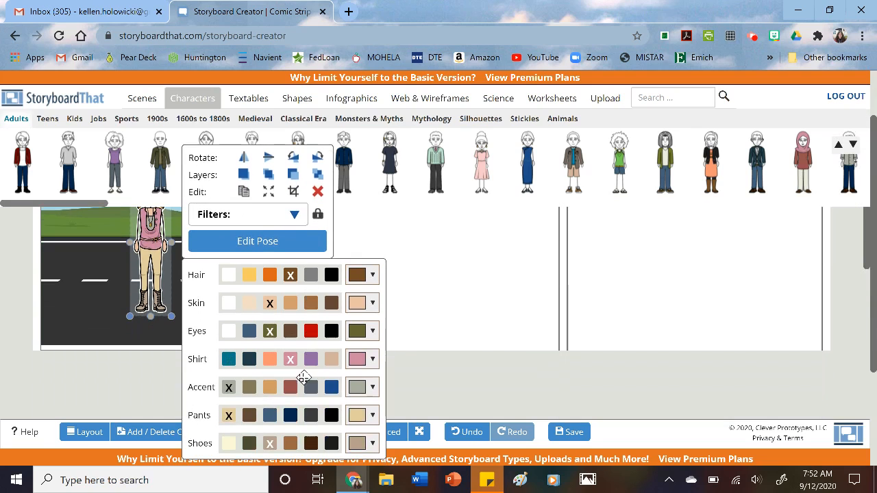
left_click(269, 415)
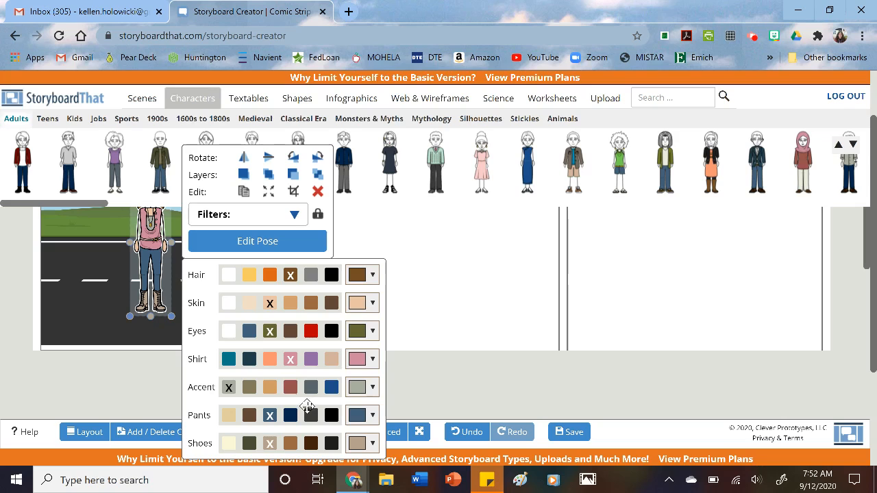
Step: Edit the woman's pose to give her the open-mouthed smile, after trying the shocked and worried expressions
scroll(294, 322, "up", 1)
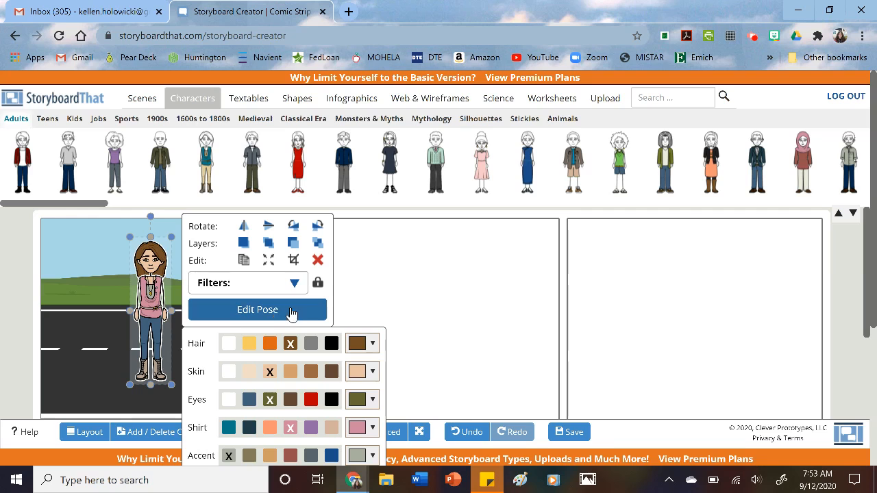
left_click(241, 313)
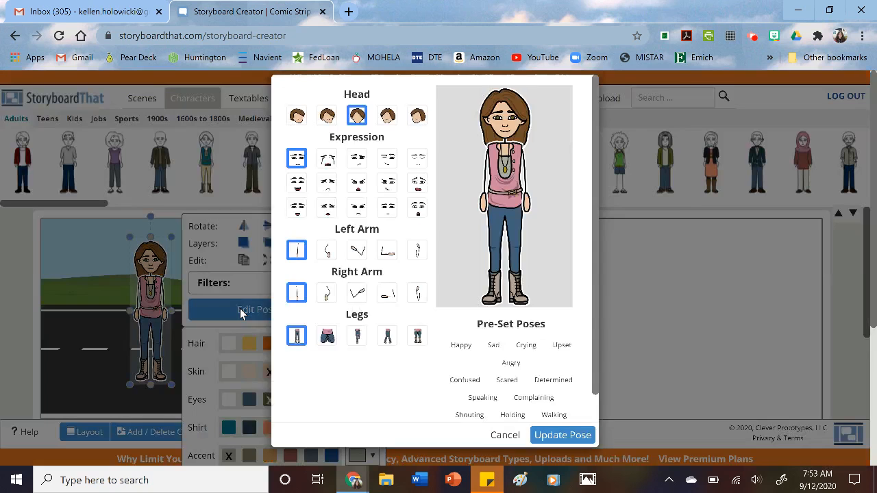
left_click(339, 208)
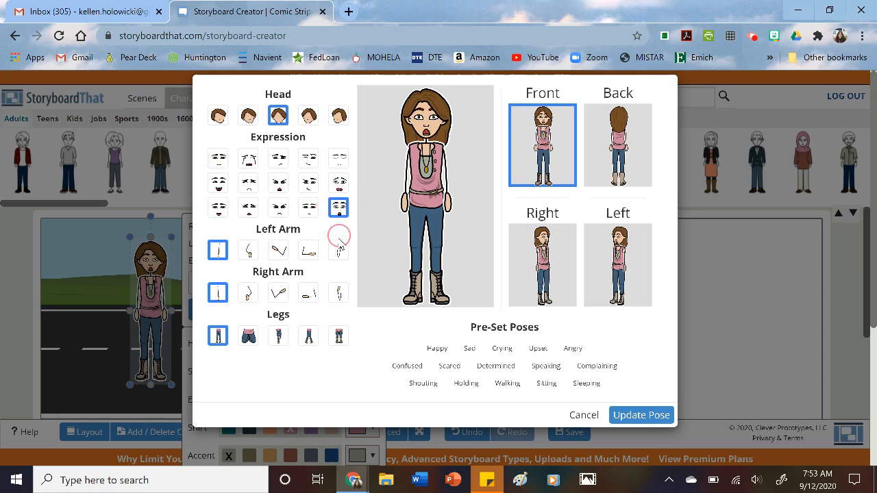
left_click(280, 160)
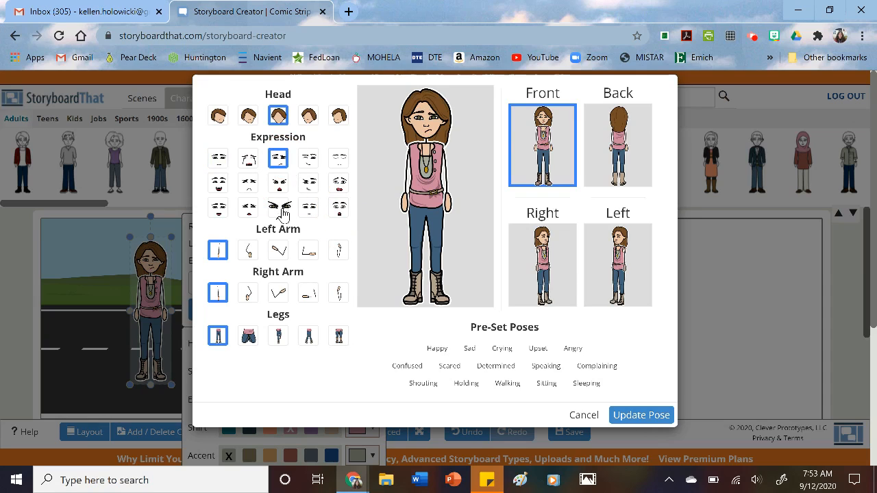
left_click(216, 209)
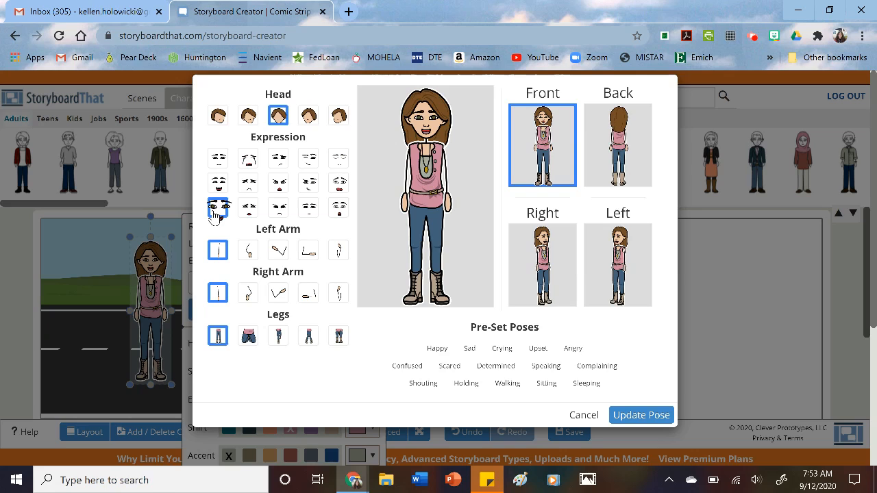
Step: Try bent and raised arm positions on the woman together with kneeling, one-leg-raised and sitting legs
left_click(248, 252)
left_click(308, 293)
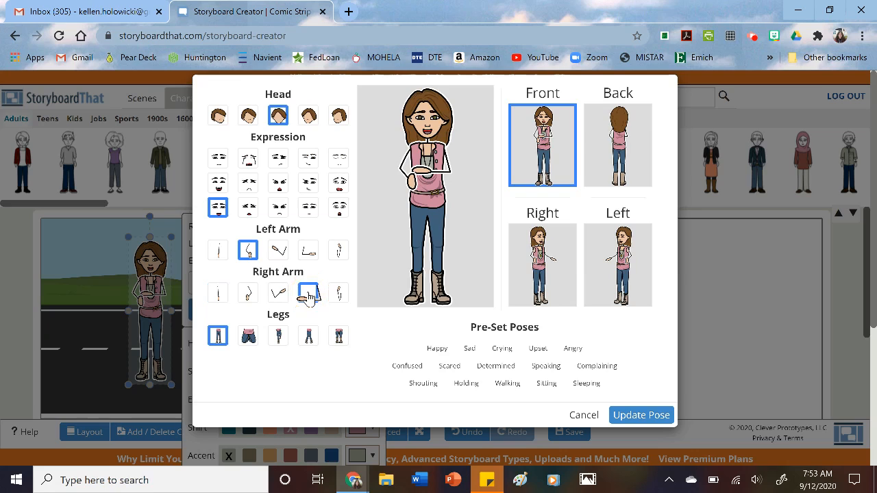
left_click(336, 251)
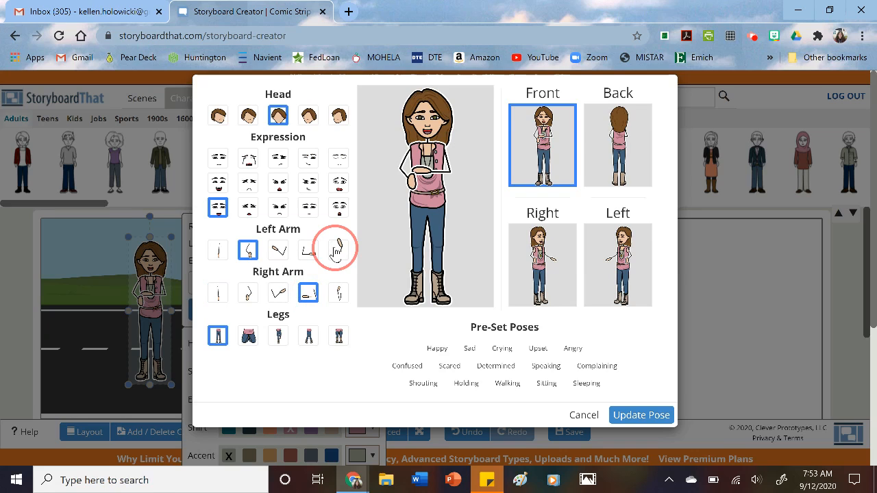
left_click(249, 337)
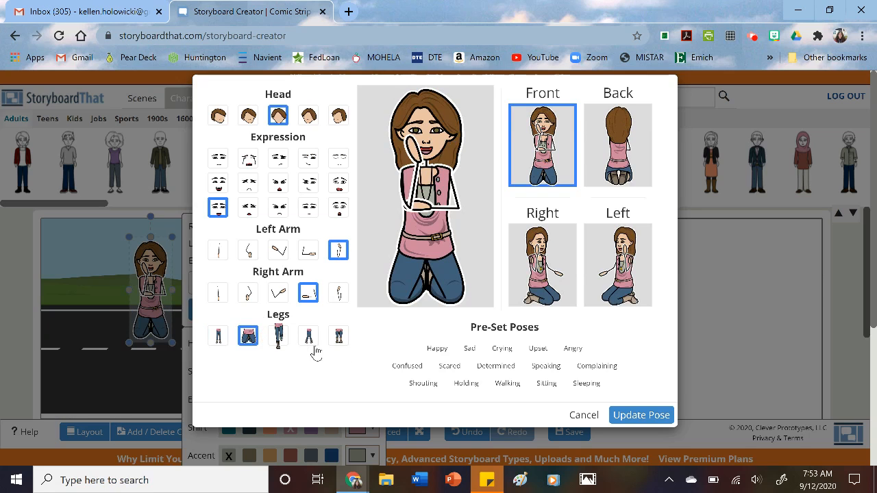
left_click(279, 341)
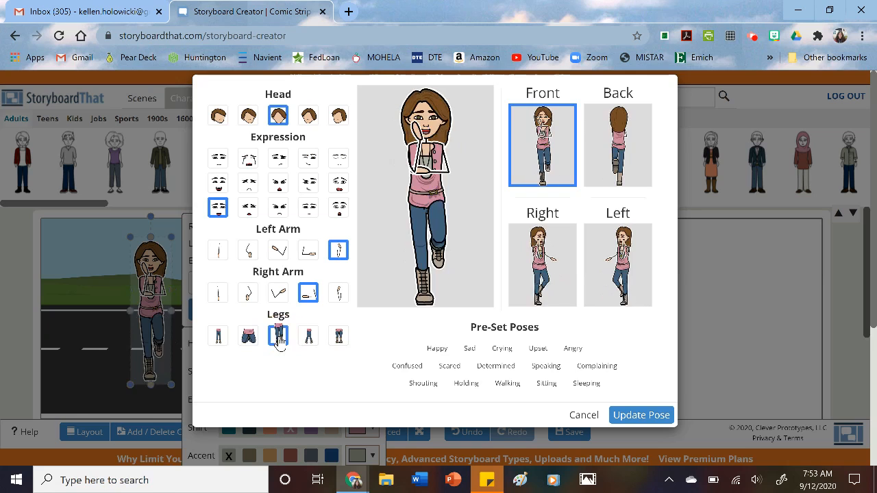
left_click(339, 335)
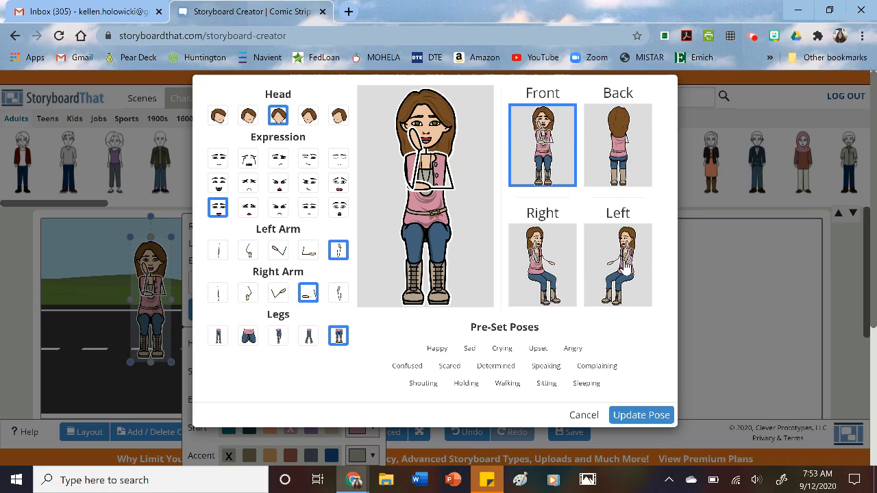
Step: Try the right- and left-facing views, and return the woman to the front view, standing with both arms straight down
left_click(557, 253)
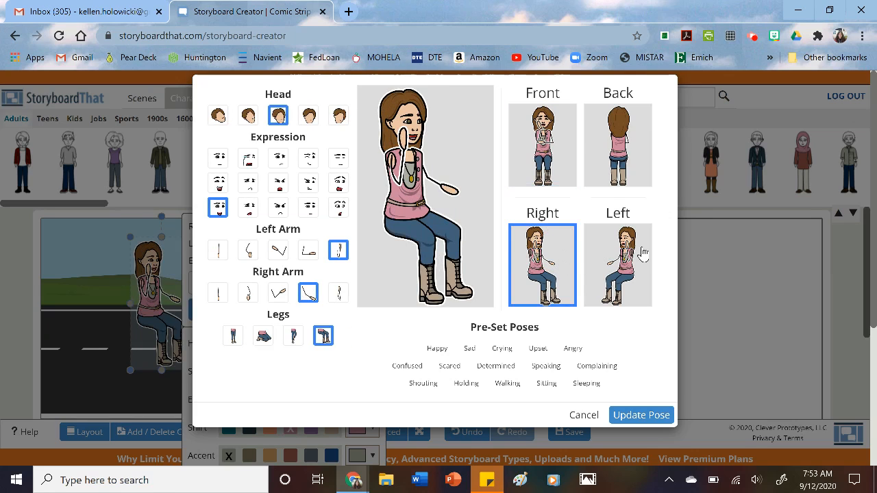
left_click(643, 254)
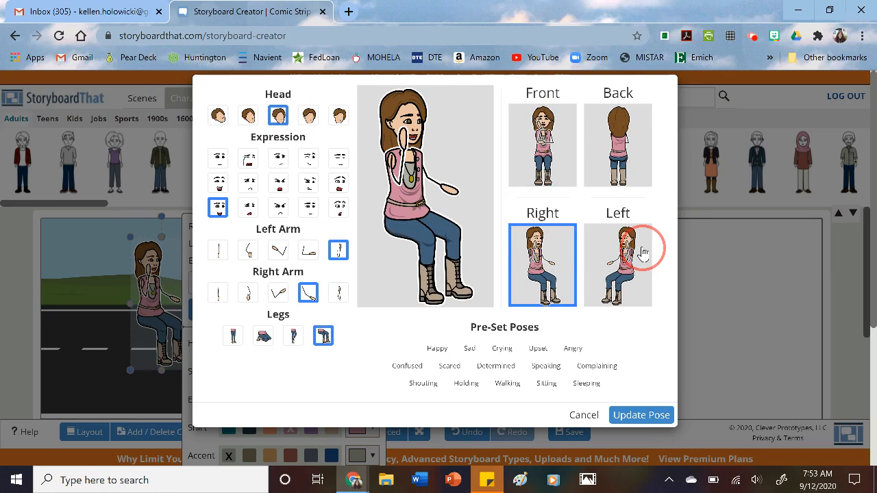
left_click(233, 335)
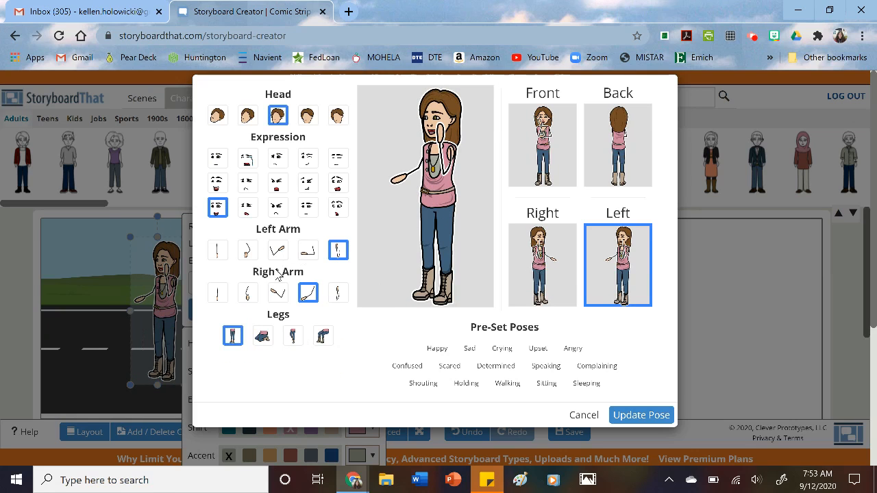
left_click(566, 176)
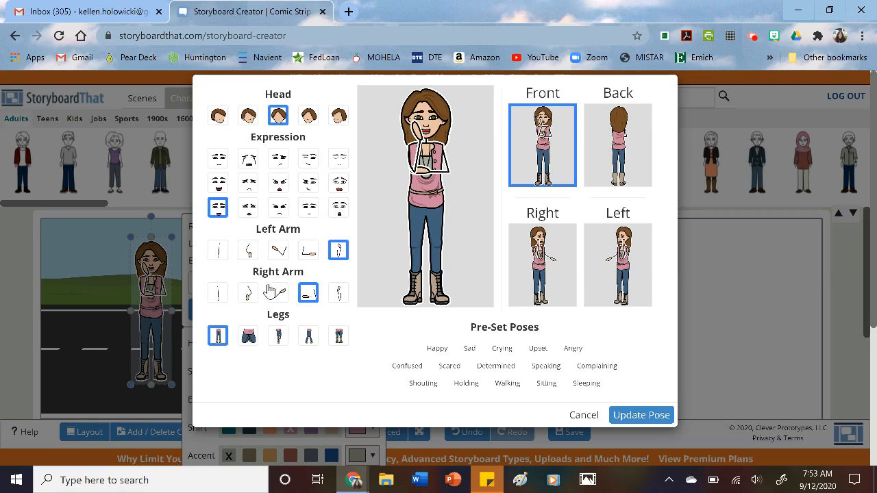
left_click(228, 255)
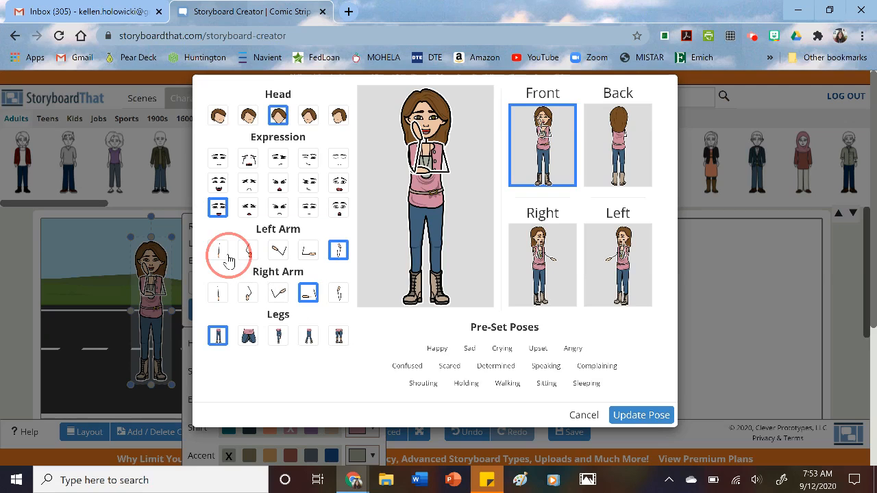
left_click(220, 295)
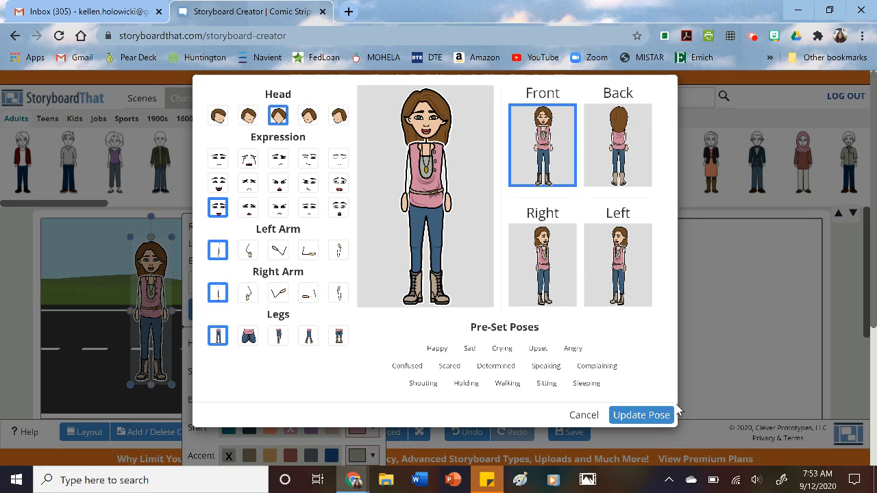
Step: Apply the edited pose to the woman in the first cell and deselect her
left_click(648, 416)
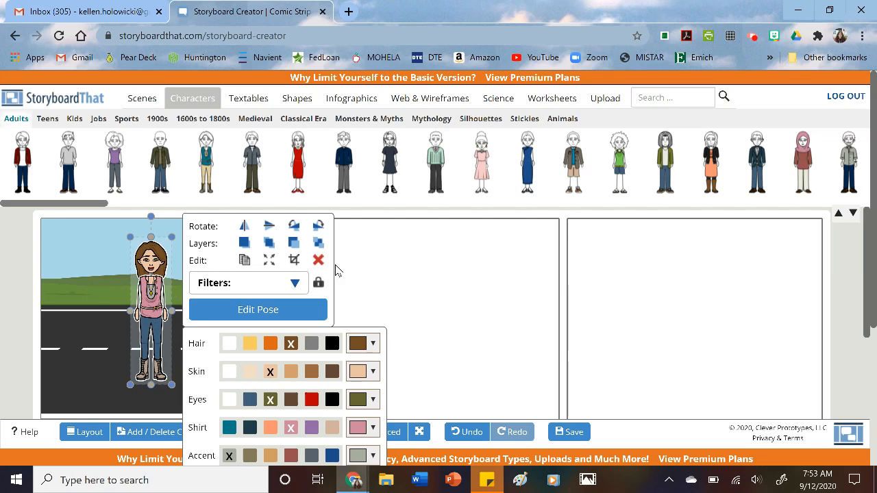
left_click(453, 296)
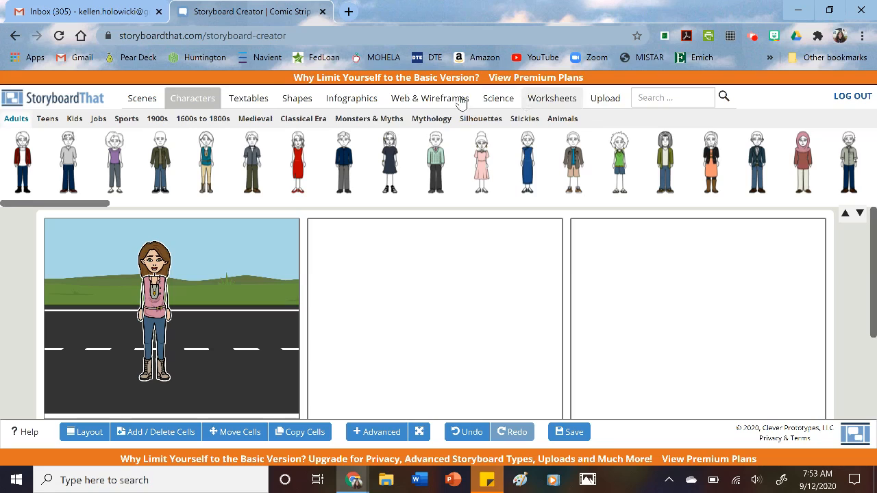
Step: Search the image library for "car" and decline the premium photo offer
left_click(665, 96)
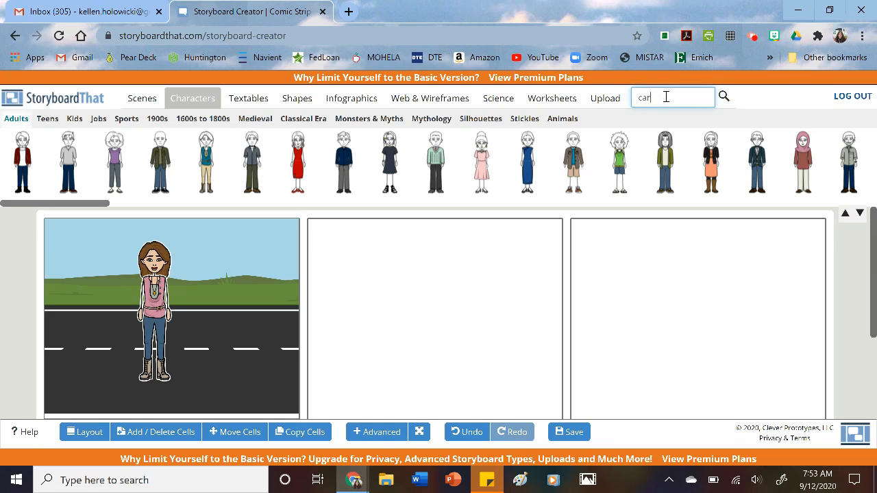
key("Return")
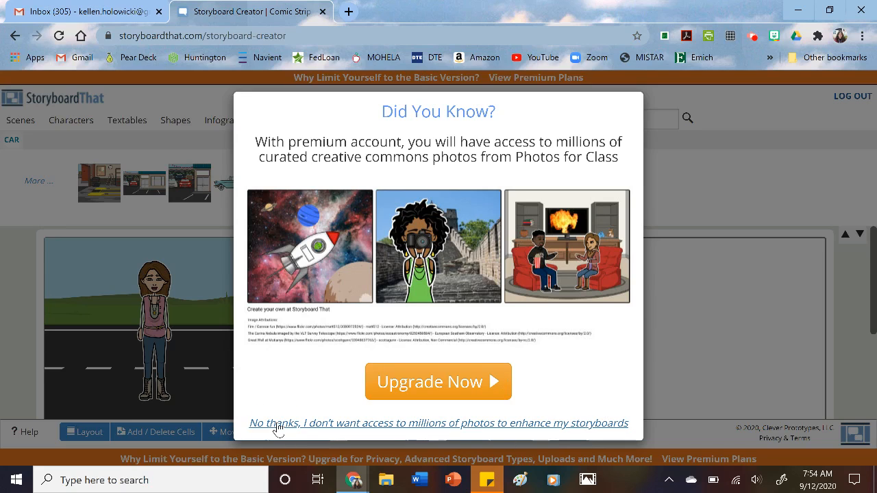
left_click(277, 424)
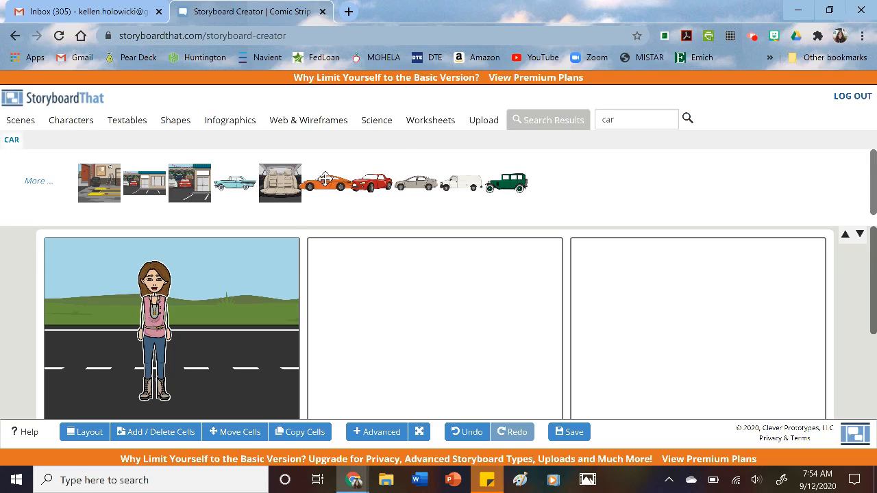
Step: Try the orange sports car beside the woman in the first cell, and delete it
left_click_drag(330, 183, 247, 352)
left_click(250, 285)
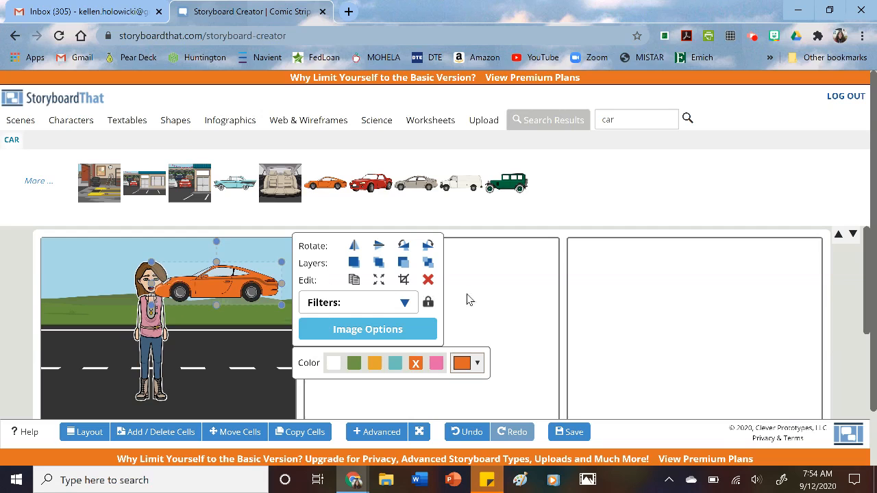
left_click(427, 281)
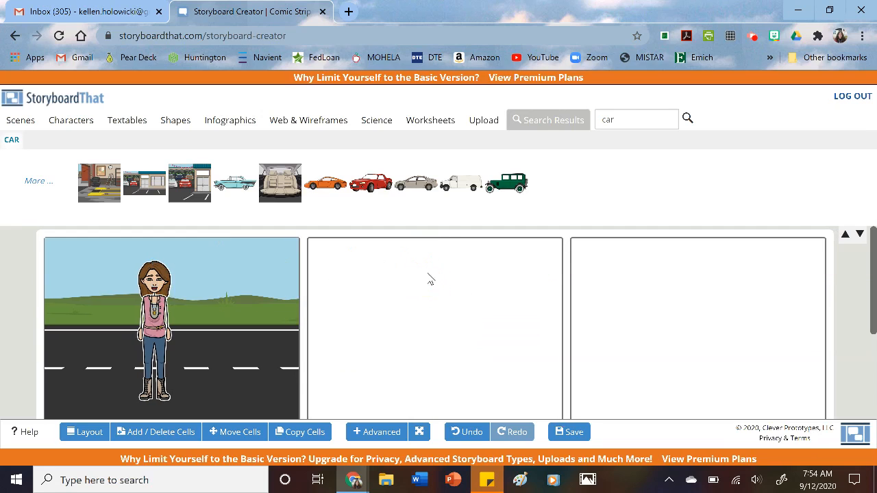
Step: Load more car results and try the red double-decker bus in the first cell, deleting it again
left_click(39, 182)
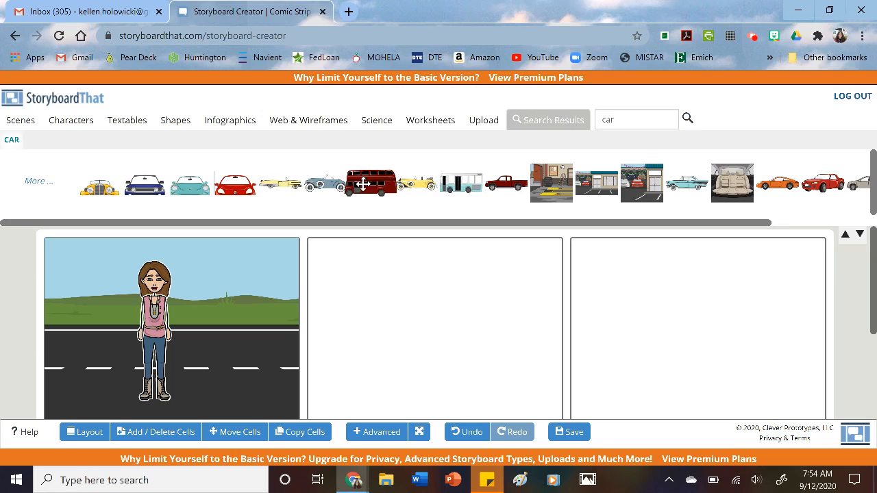
left_click_drag(370, 184, 237, 271)
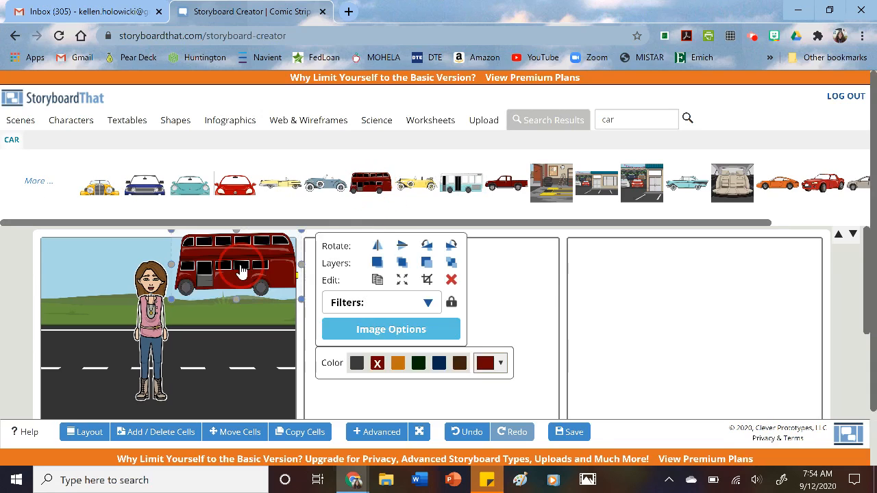
left_click(448, 280)
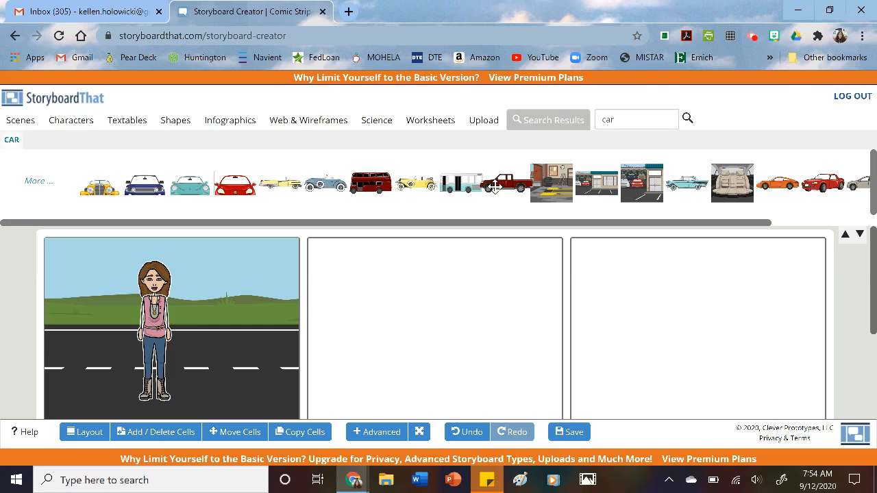
Step: Add the dark red pickup truck to the first cell and enlarge it to span nearly the cell's full width
left_click_drag(509, 184, 254, 338)
left_click_drag(154, 313, 66, 250)
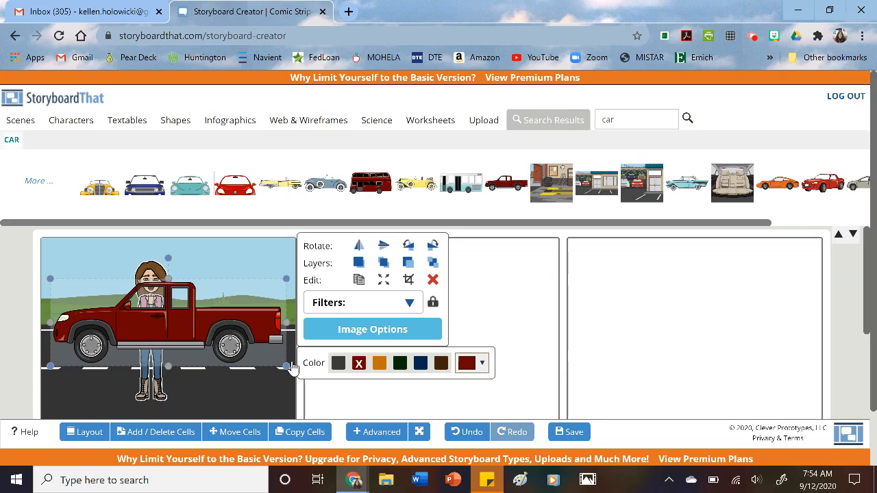
left_click_drag(286, 365, 294, 369)
left_click_drag(192, 313, 189, 312)
Step: Shrink the woman and position her so that her face fits in the pickup's front window
left_click(155, 365)
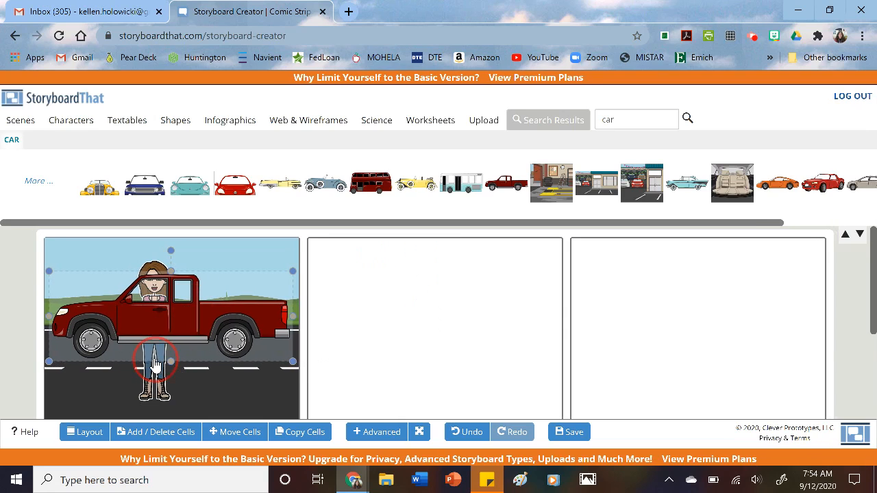
left_click(156, 383)
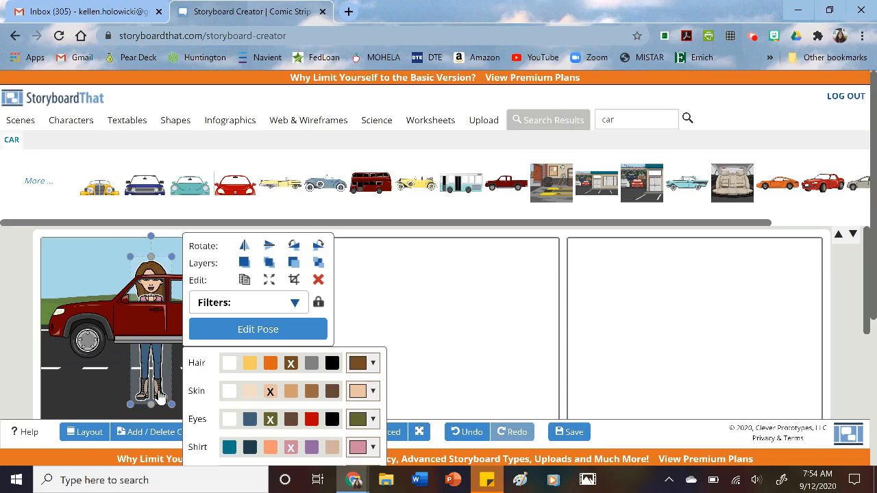
left_click_drag(158, 387, 143, 348)
left_click_drag(137, 273, 145, 290)
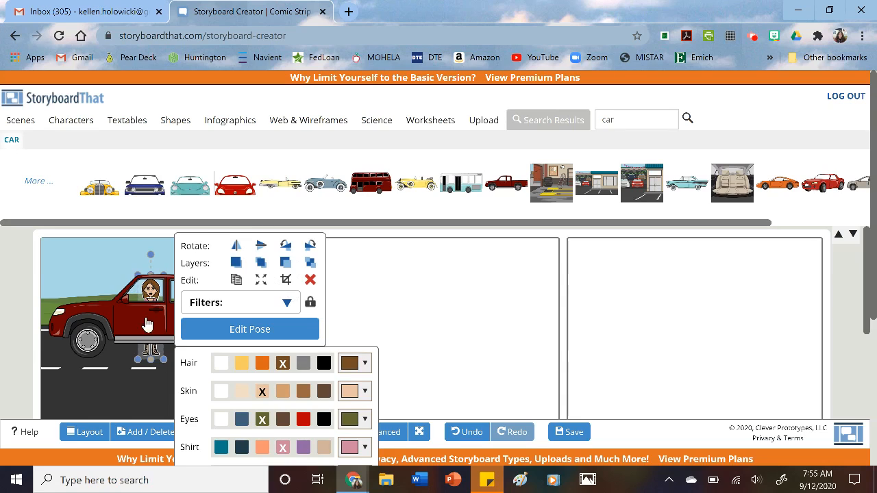
Step: Crop the woman to her head and shoulders with a standard crop, removing the body and legs below the truck
left_click(286, 280)
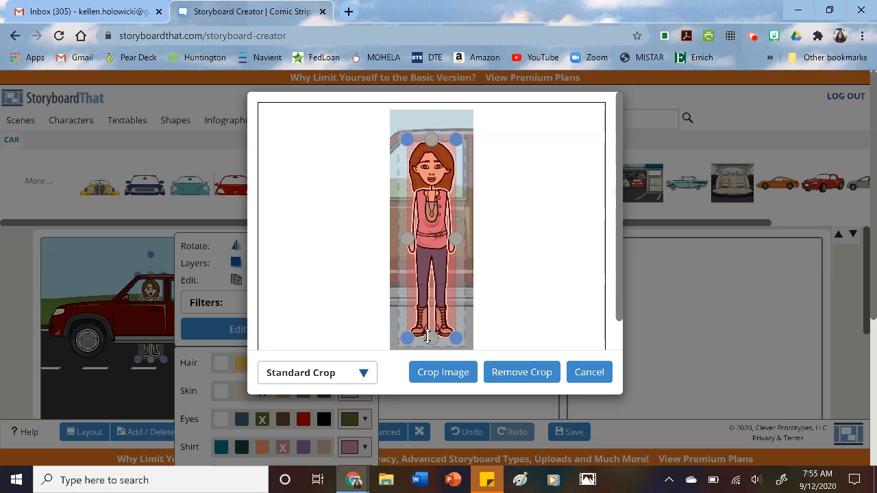
left_click_drag(427, 337, 436, 196)
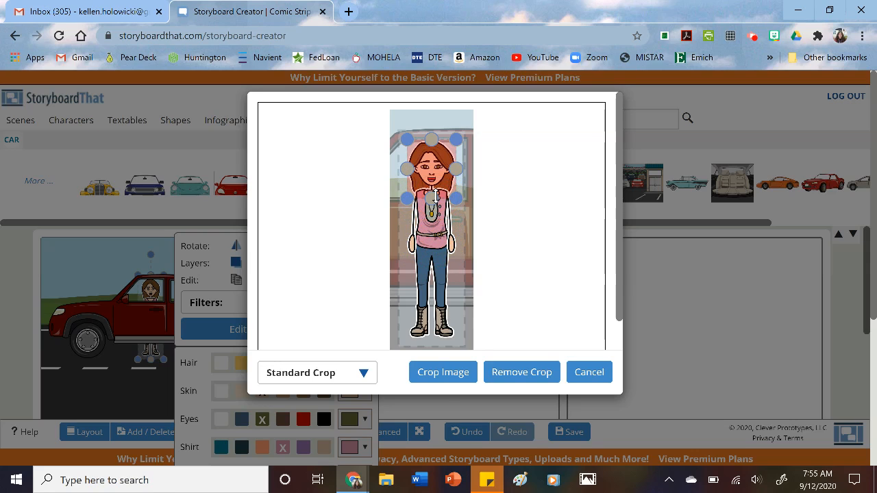
left_click(447, 373)
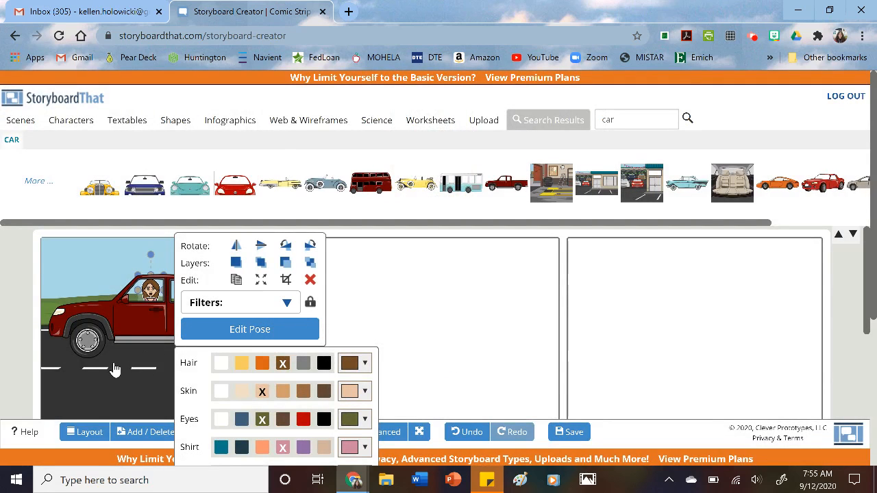
left_click(233, 385)
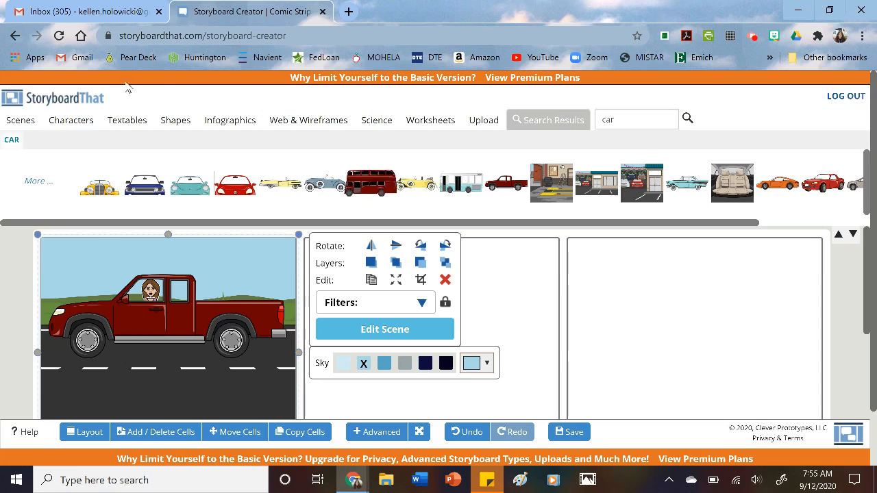
Step: Browse the speech textables and add the thick-outlined round speech bubble with a lower-right tail to the first cell
left_click(124, 121)
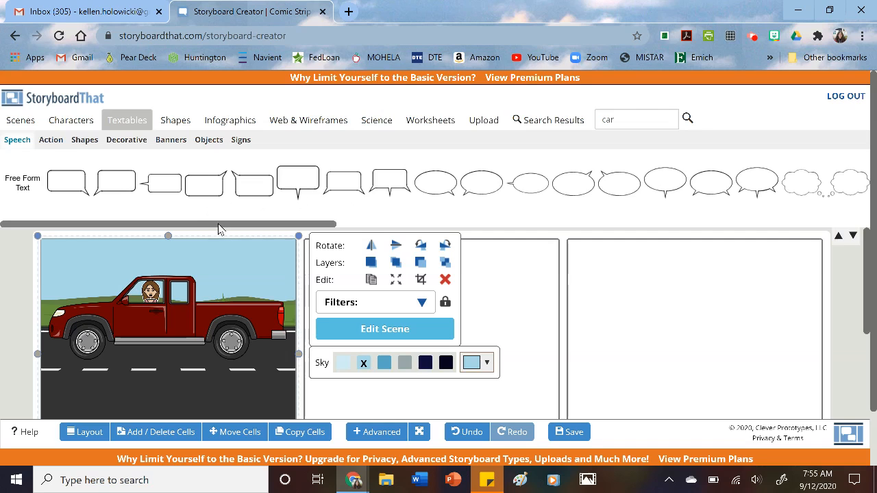
left_click_drag(239, 226, 444, 220)
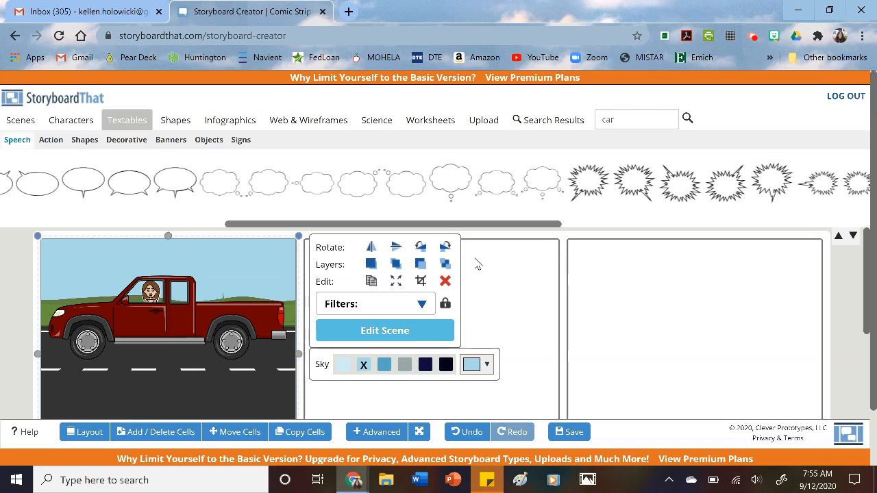
left_click_drag(488, 226, 534, 228)
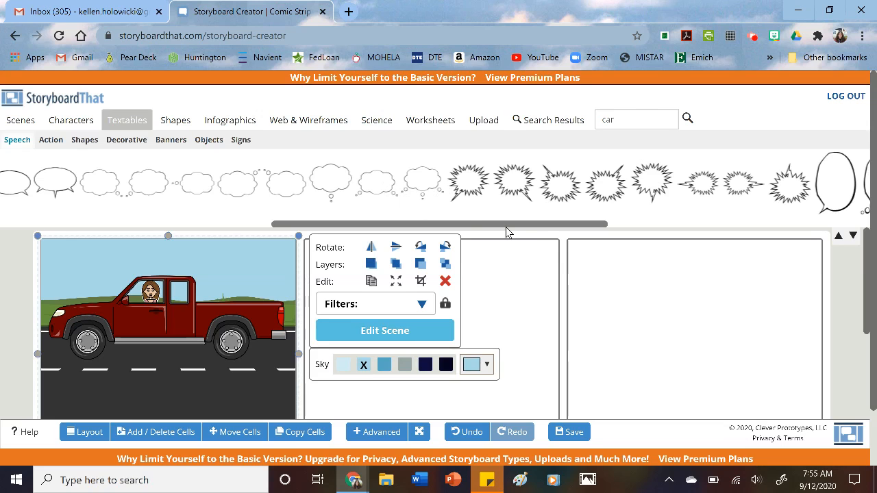
left_click_drag(506, 226, 786, 233)
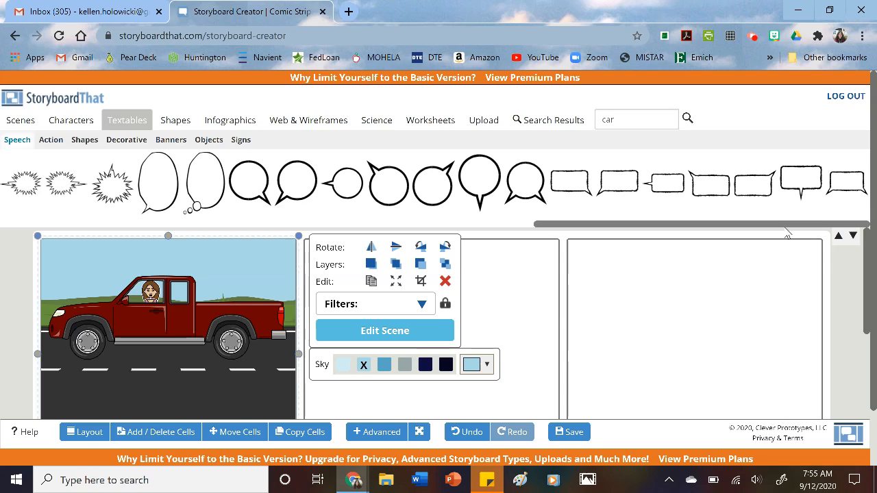
left_click_drag(778, 230, 724, 233)
left_click_drag(390, 179, 86, 250)
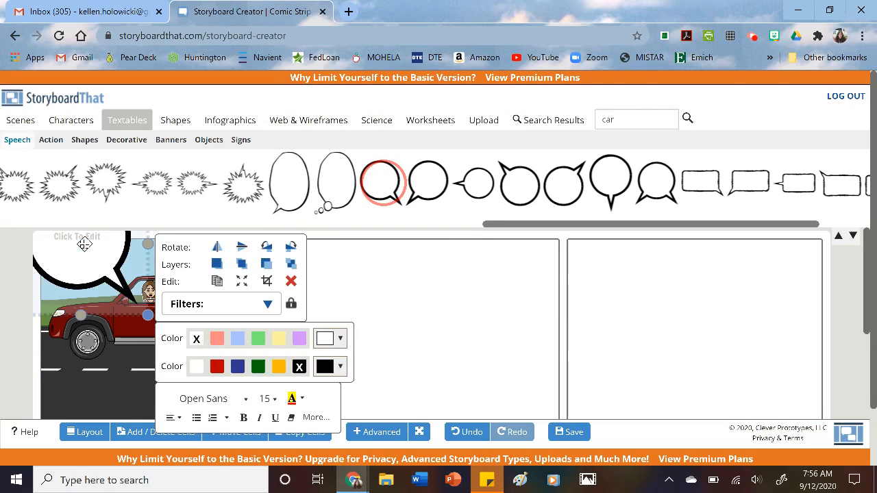
Step: Move the speech bubble inside the first cell and shrink it to fit beside the woman
left_click(98, 279)
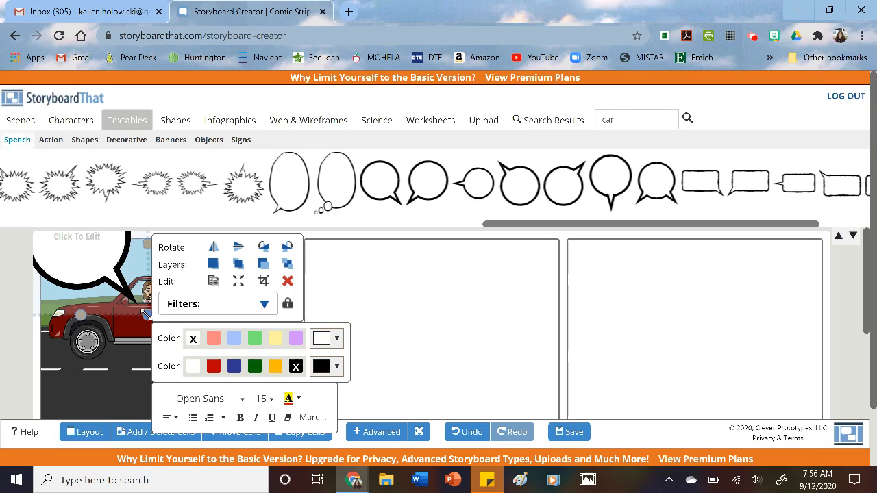
left_click_drag(145, 314, 117, 336)
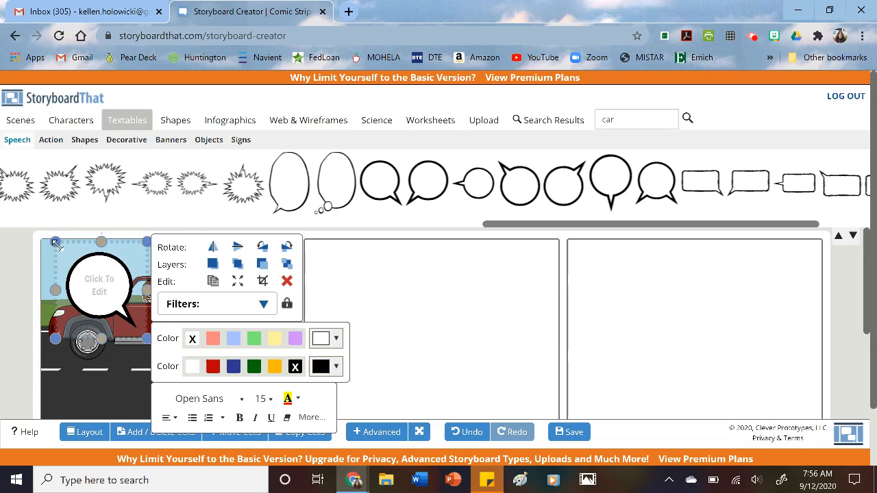
left_click_drag(54, 241, 73, 261)
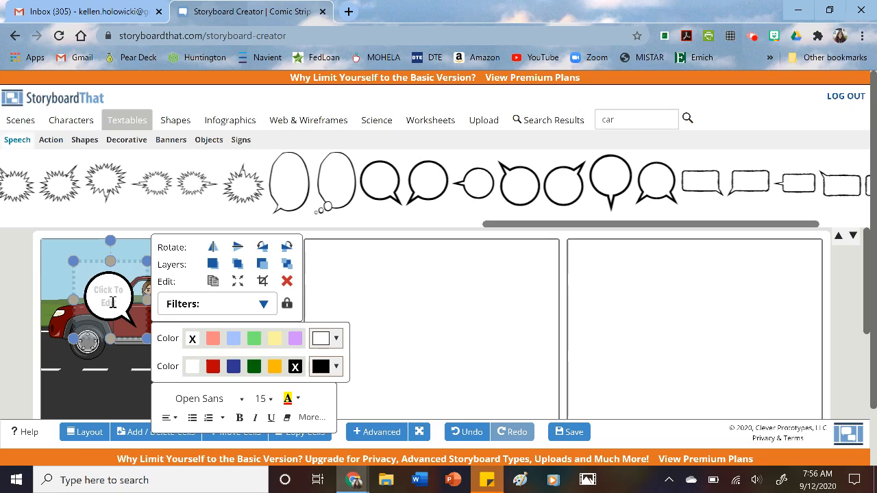
Step: Enter "I love the UP!" in the speech bubble and place it above the truck's hood with its tail toward the woman
left_click(113, 302)
type("Hey")
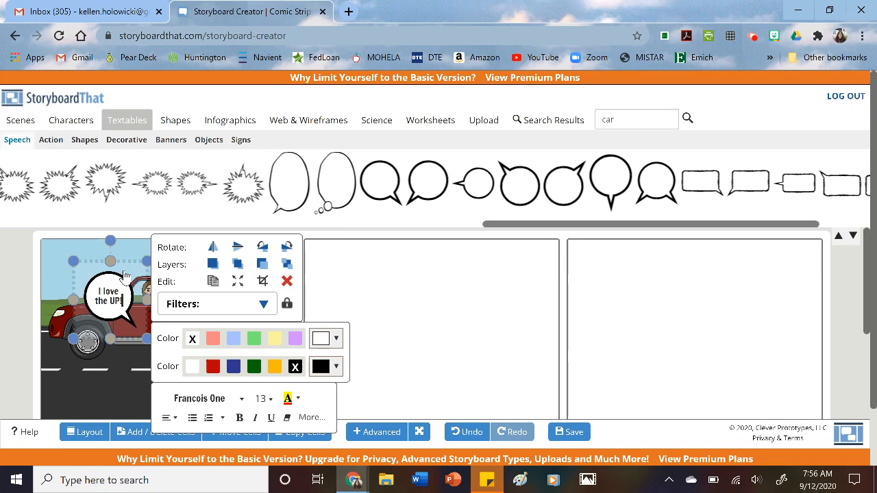
left_click_drag(129, 272, 121, 235)
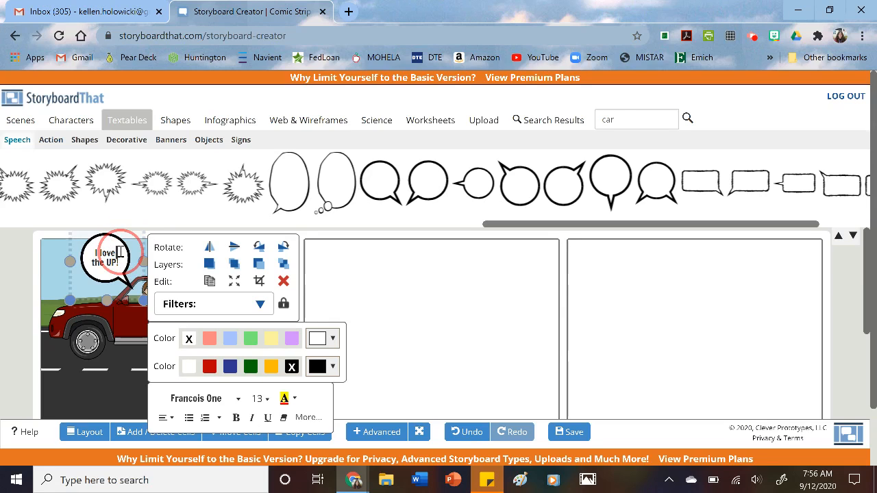
left_click(93, 285)
left_click_drag(93, 289, 88, 297)
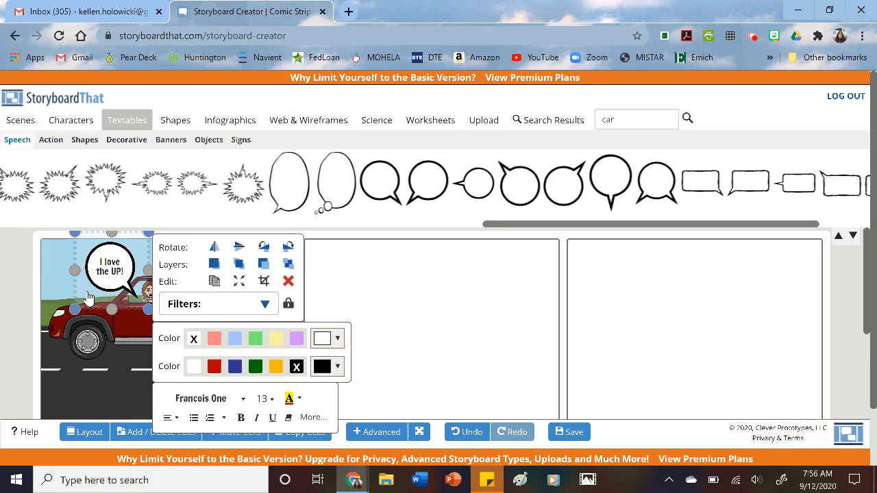
left_click(467, 305)
Step: Review the first cell's finished scene and the description boxes beneath all three cells
scroll(500, 288, "down", 1)
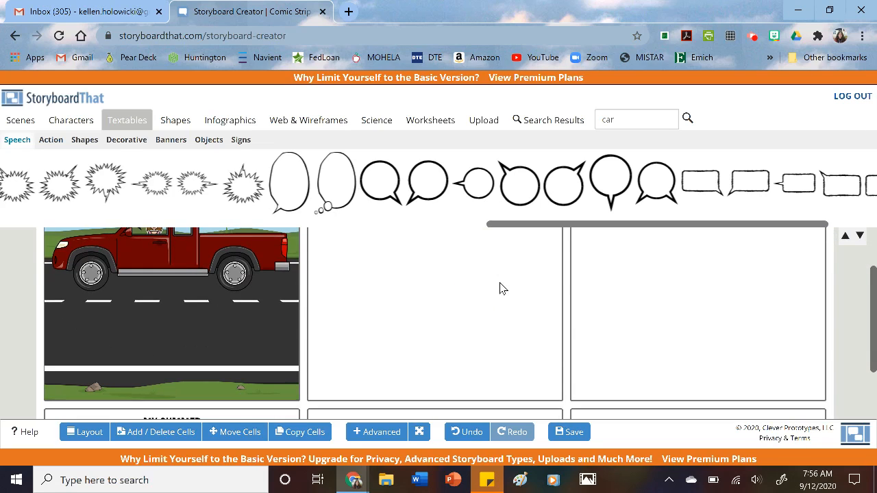
scroll(500, 288, "up", 1)
scroll(357, 319, "down", 2)
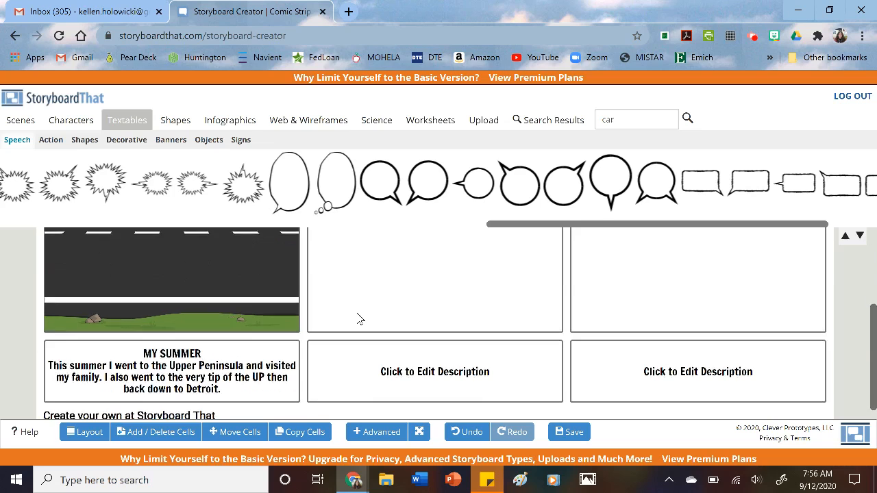
scroll(359, 319, "down", 1)
scroll(696, 312, "up", 3)
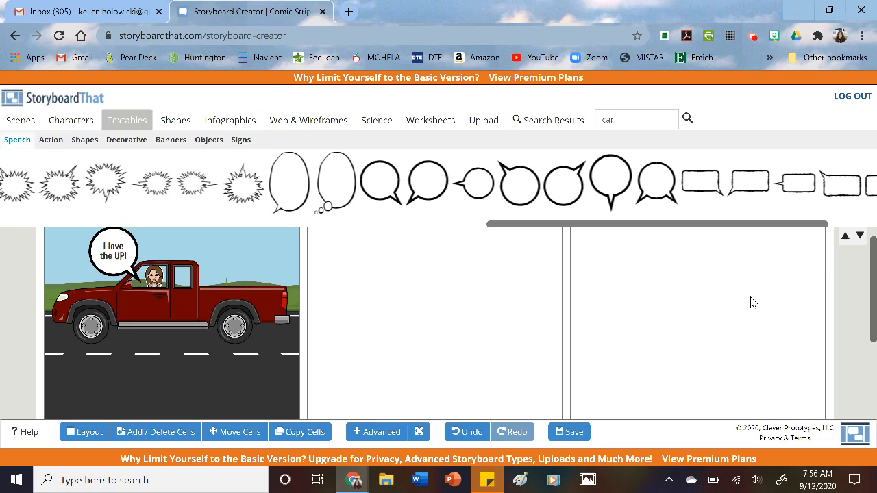
scroll(564, 317, "up", 1)
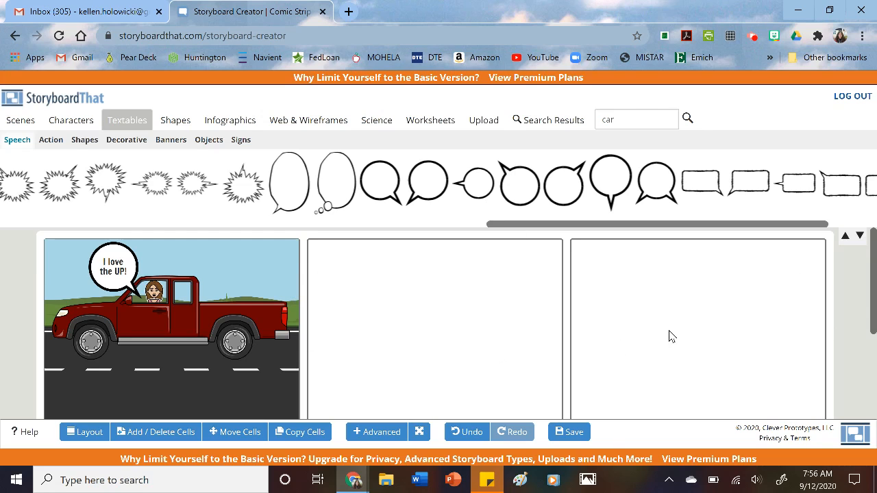
scroll(687, 326, "down", 5)
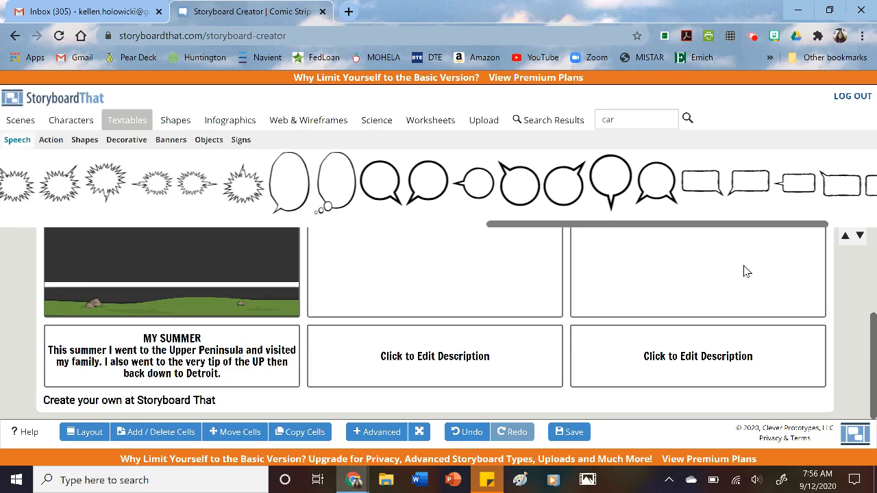
scroll(746, 272, "up", 5)
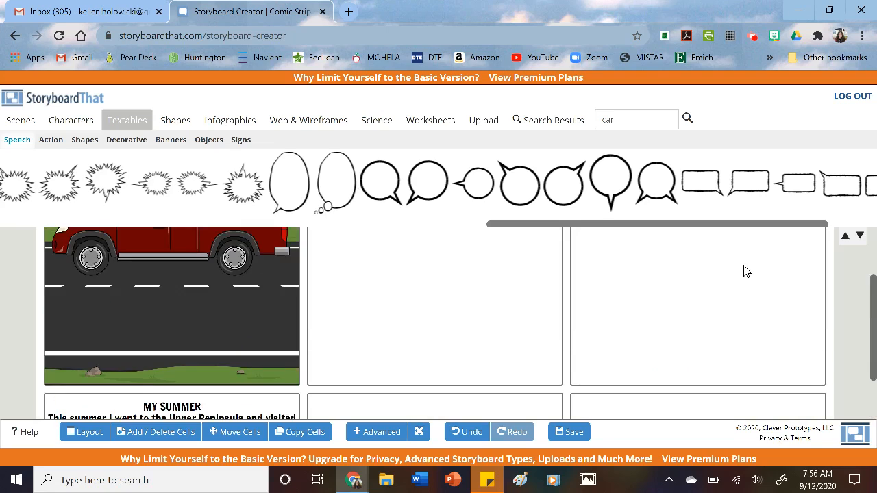
Step: Save the storyboard with the title "Best Summer Ever"
left_click(574, 432)
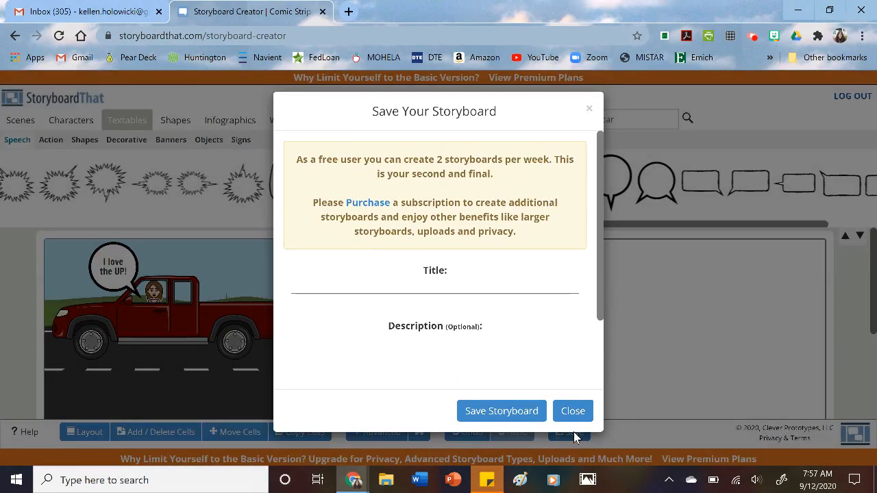
left_click(431, 285)
type("Best Summer Ever")
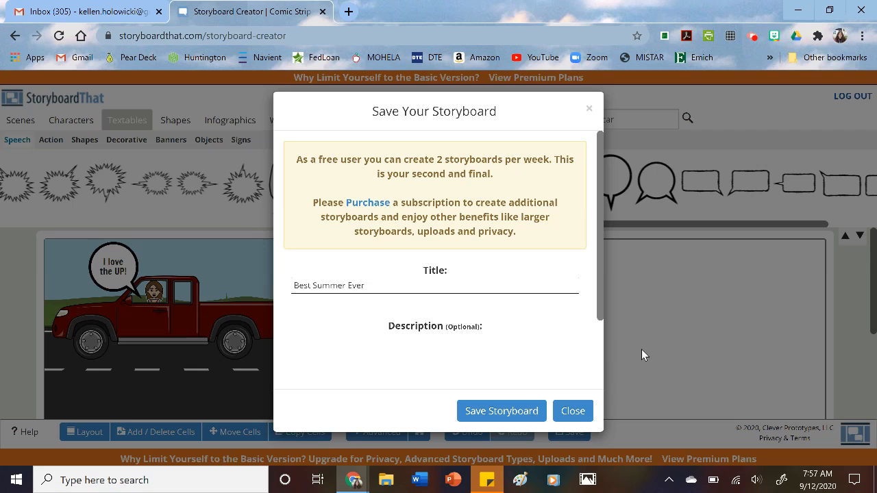
left_click(522, 411)
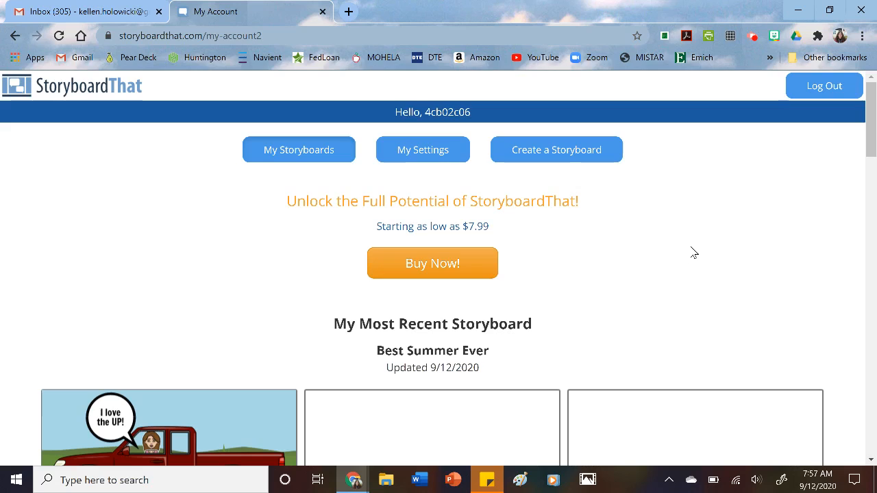
Step: Open the saved storyboard's single-page print version in the Storyboard Only format with Save as PDF as the destination
scroll(693, 252, "down", 2)
scroll(693, 253, "down", 4)
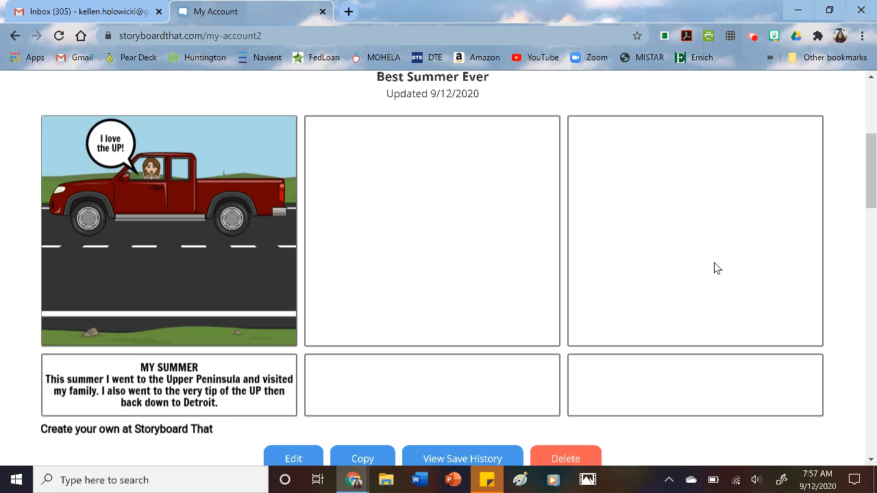
scroll(714, 268, "down", 3)
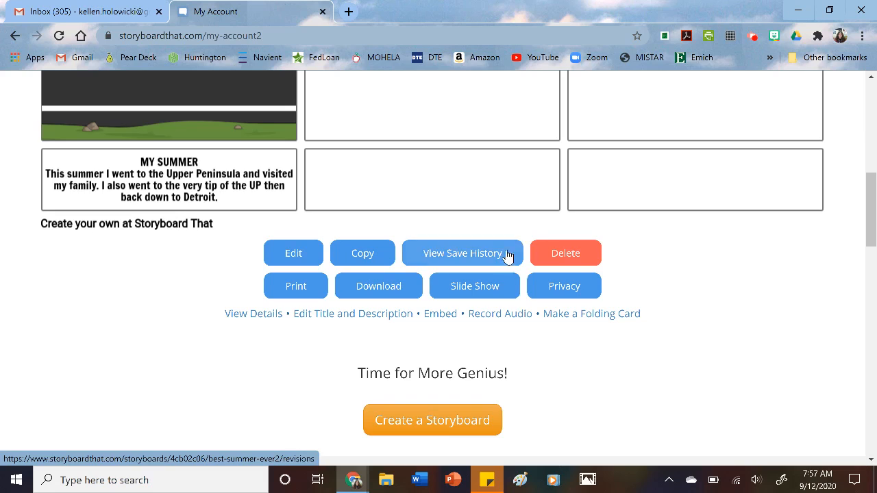
scroll(742, 277, "up", 3)
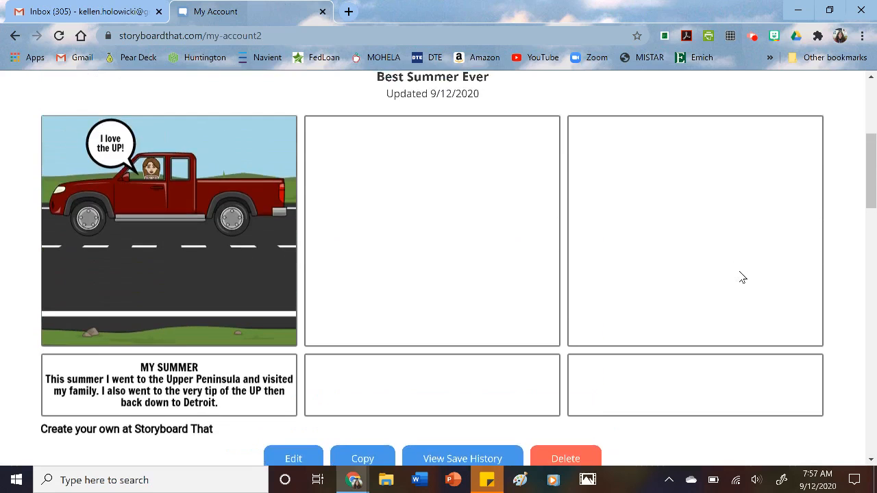
scroll(742, 276, "down", 2)
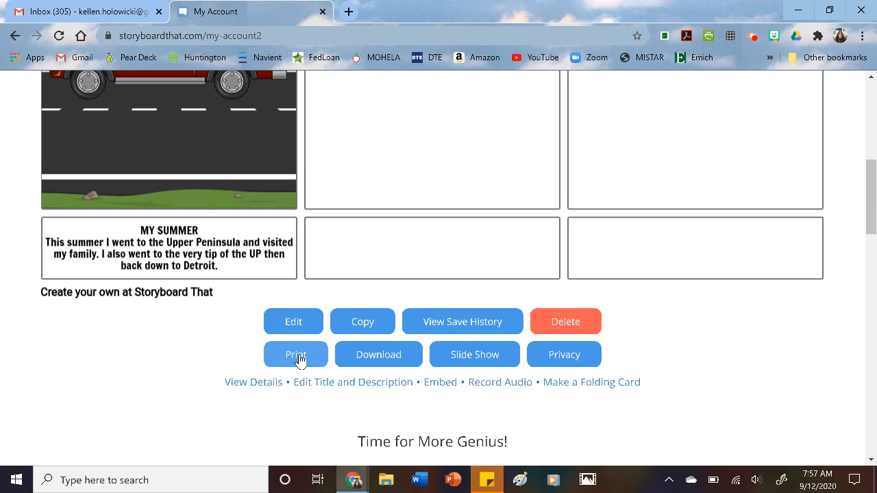
left_click(295, 355)
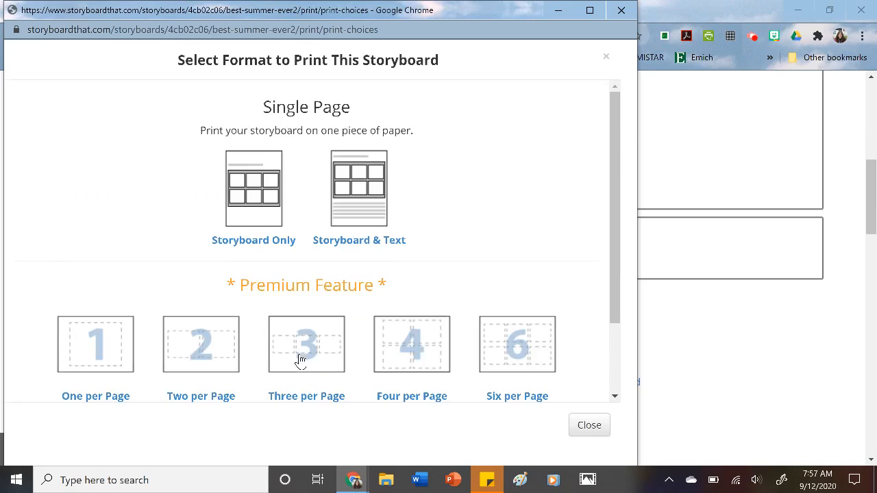
left_click(255, 241)
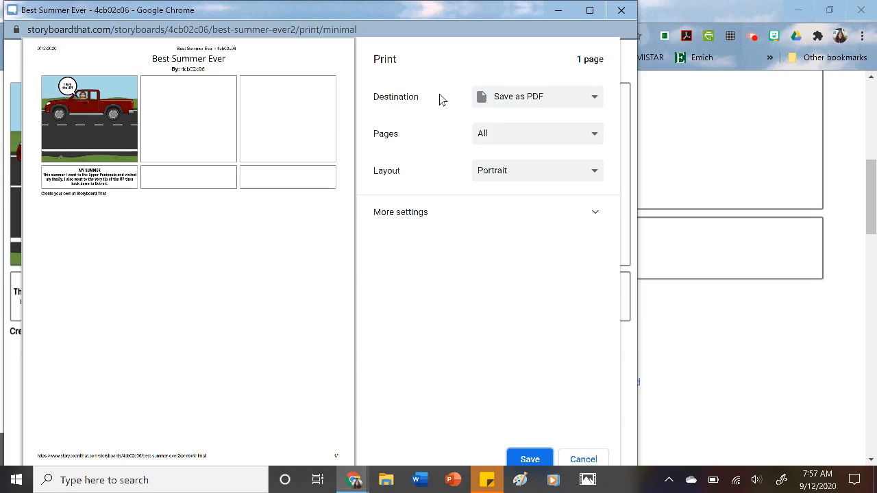
left_click(593, 99)
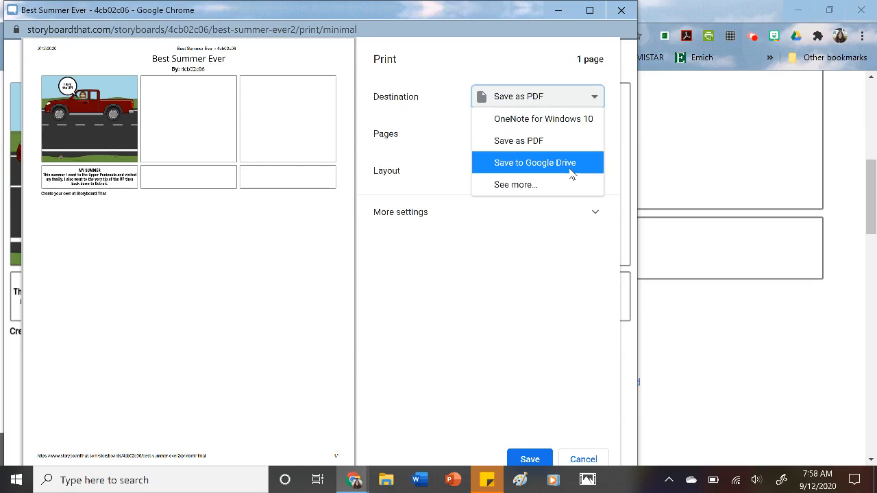
left_click(555, 142)
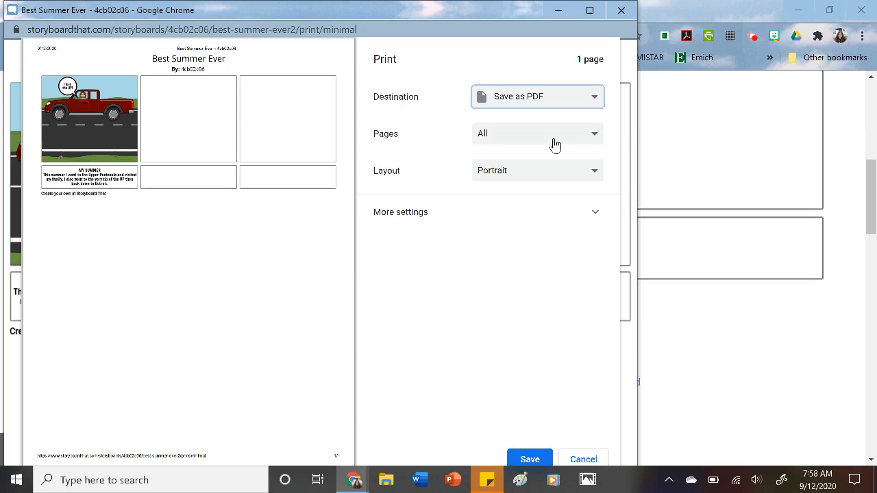
Step: Save the PDF to the Downloads folder, adding the surname before "Best Summer Ever" in the file name, and close the print window
left_click(534, 461)
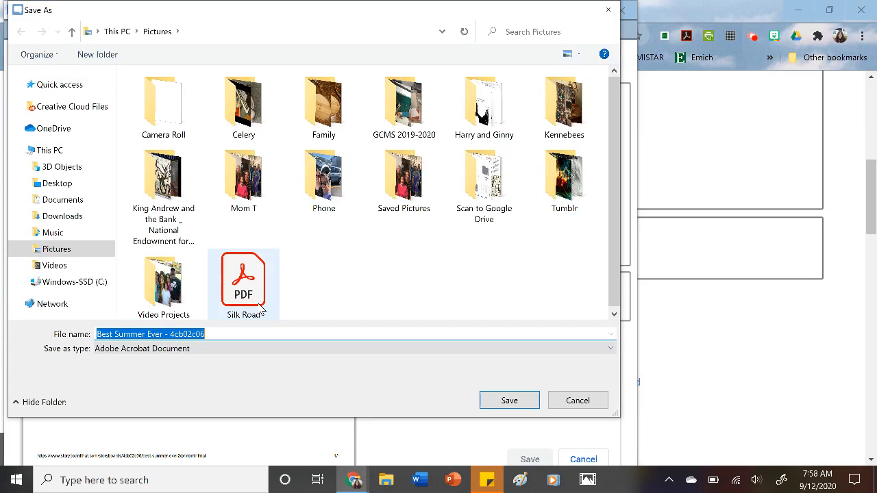
left_click(218, 335)
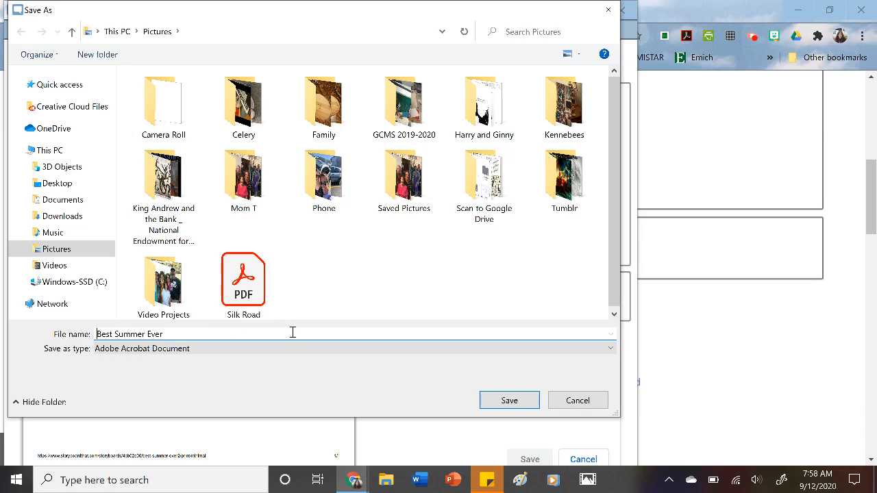
type("Kennedy-")
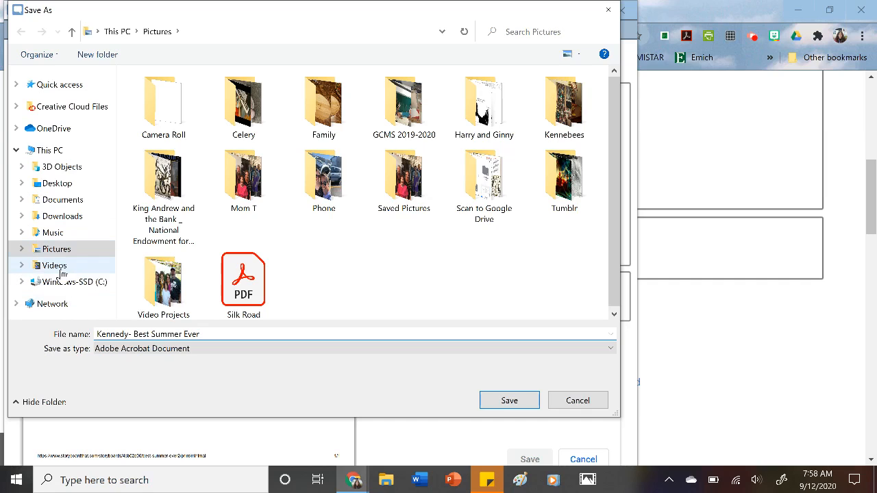
left_click(65, 217)
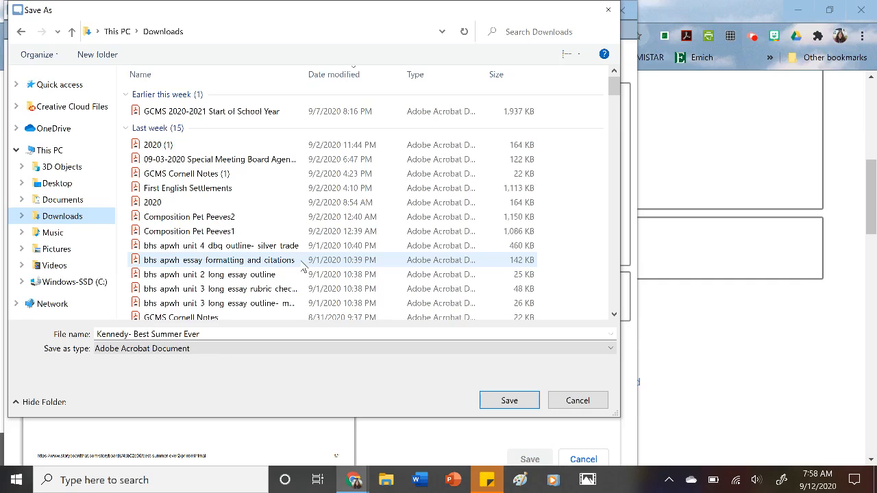
left_click(509, 401)
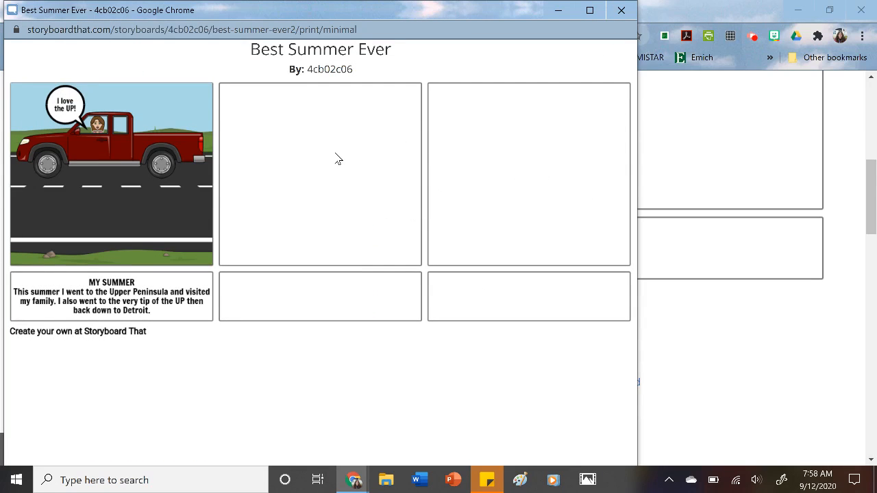
left_click(631, 13)
left_click(349, 12)
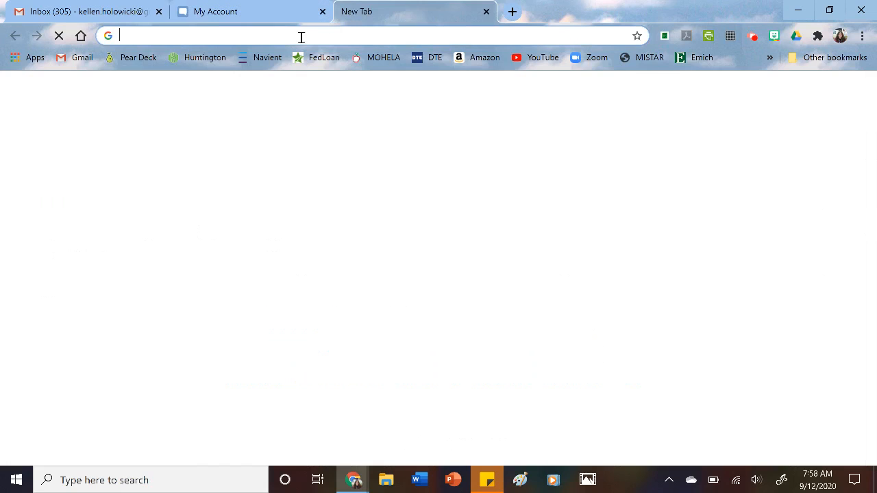
left_click(770, 57)
left_click(769, 59)
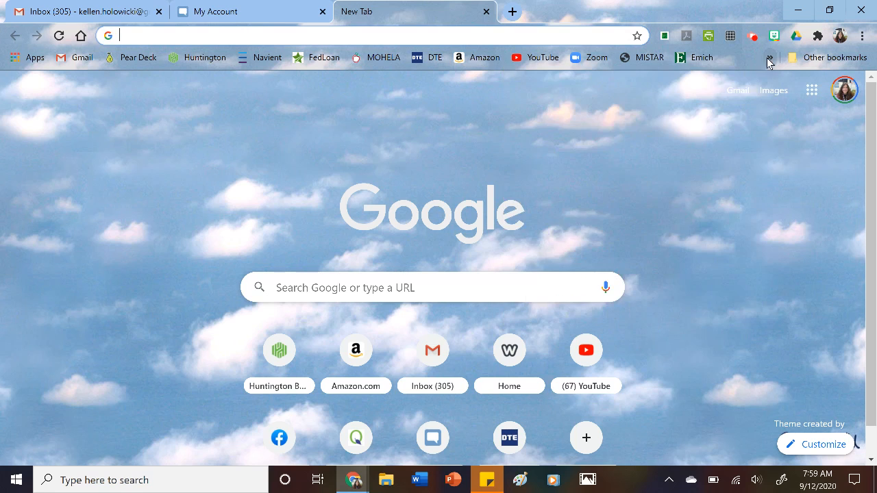
left_click(338, 34)
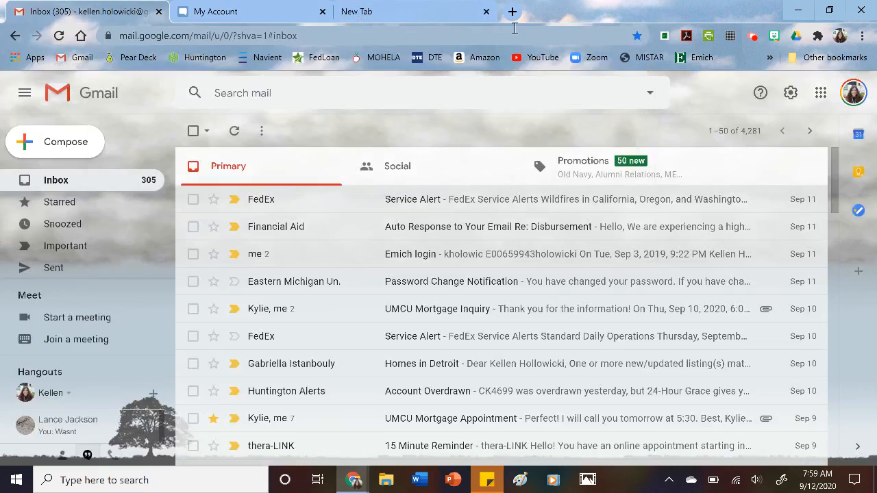
left_click(71, 12)
left_click(752, 36)
left_click(672, 179)
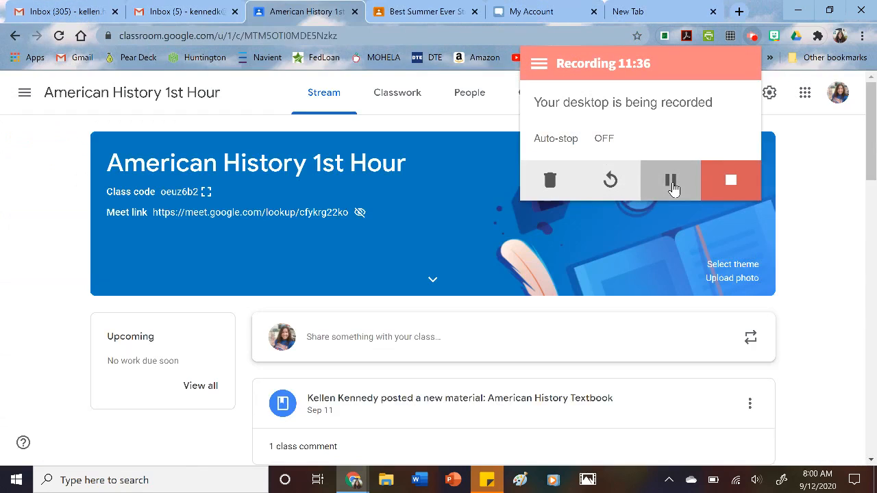
left_click(811, 232)
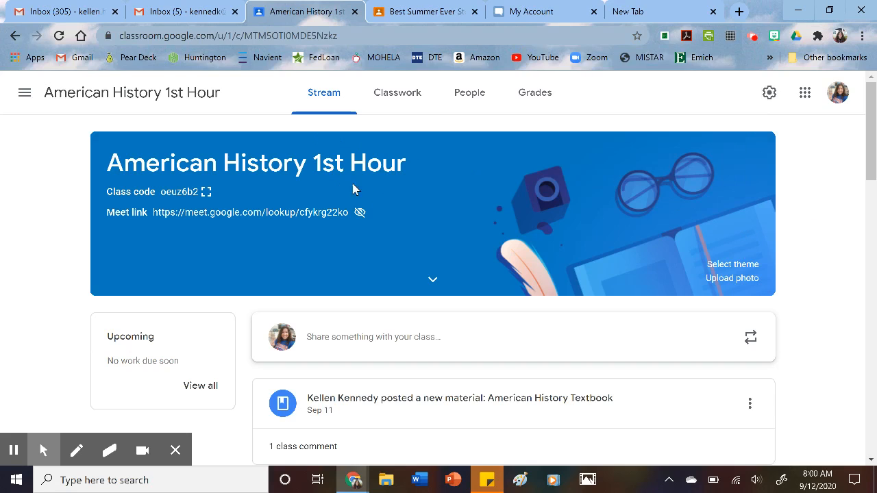
Step: View the classwork for American History 1st Hour and expand the Best Summer Ever Comic Strip assignment
left_click(396, 100)
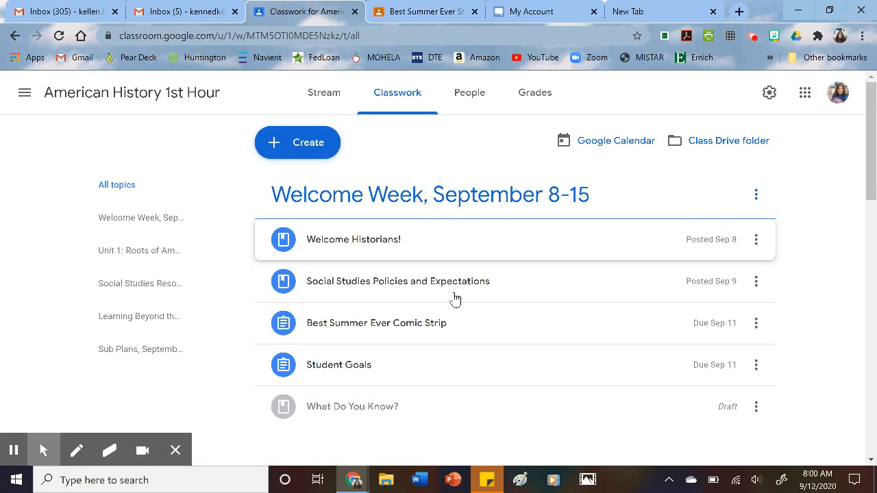
scroll(785, 291, "down", 1)
scroll(783, 291, "up", 1)
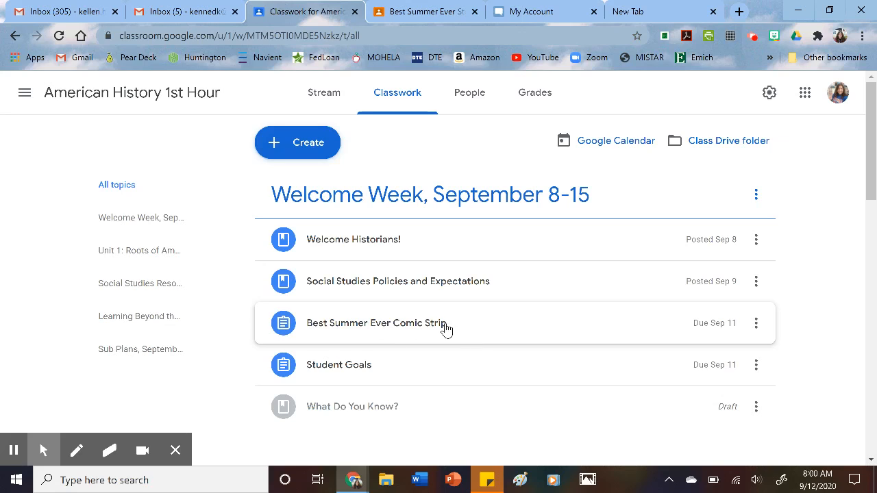
left_click(409, 327)
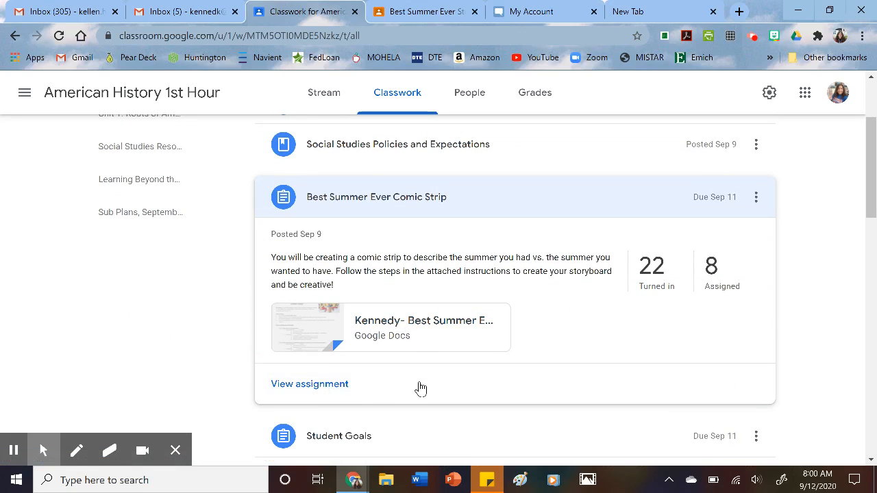
Step: Upload the Best Summer Ever PDF from Downloads as work for the Best Summer Ever Storyboard assignment in World Studies 1st Hour
left_click(451, 5)
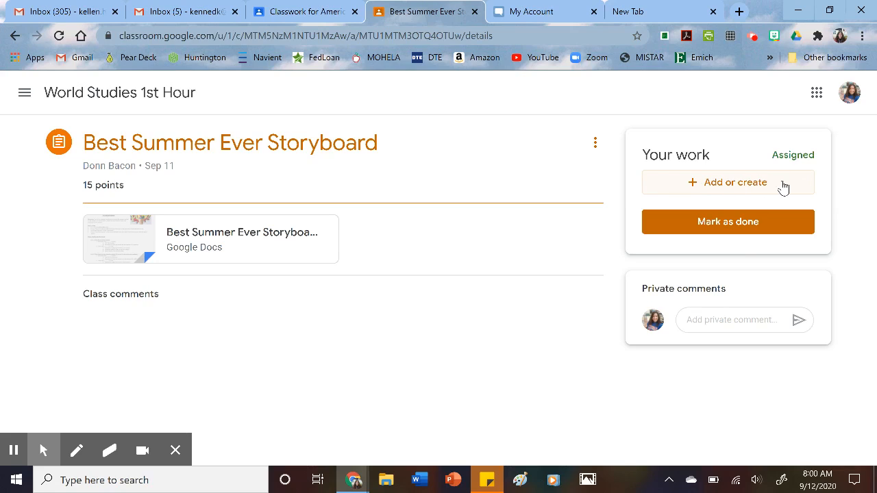
left_click(764, 186)
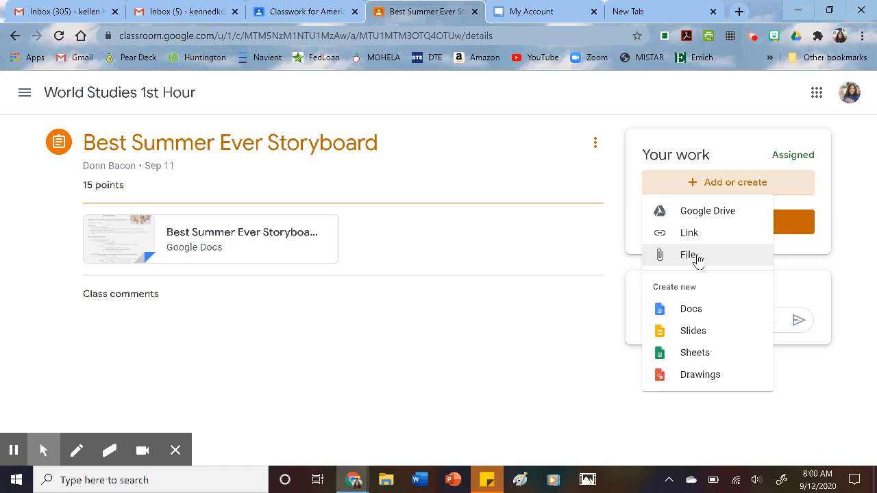
left_click(732, 217)
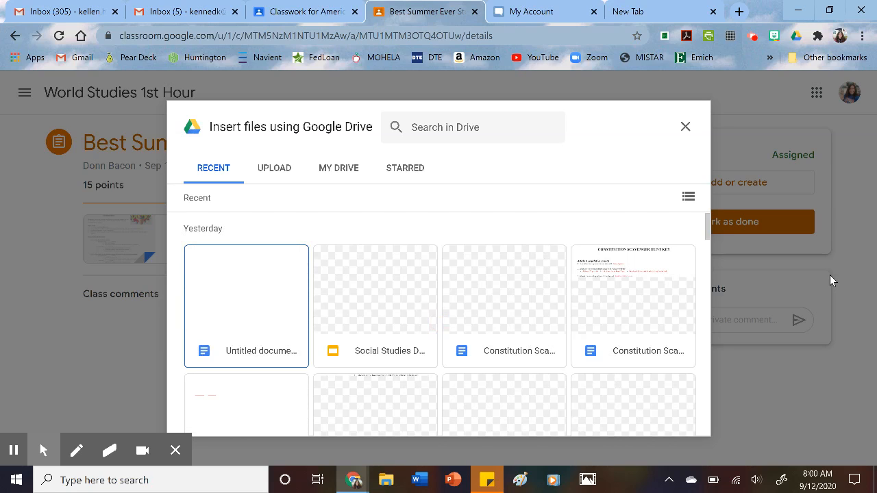
left_click(269, 171)
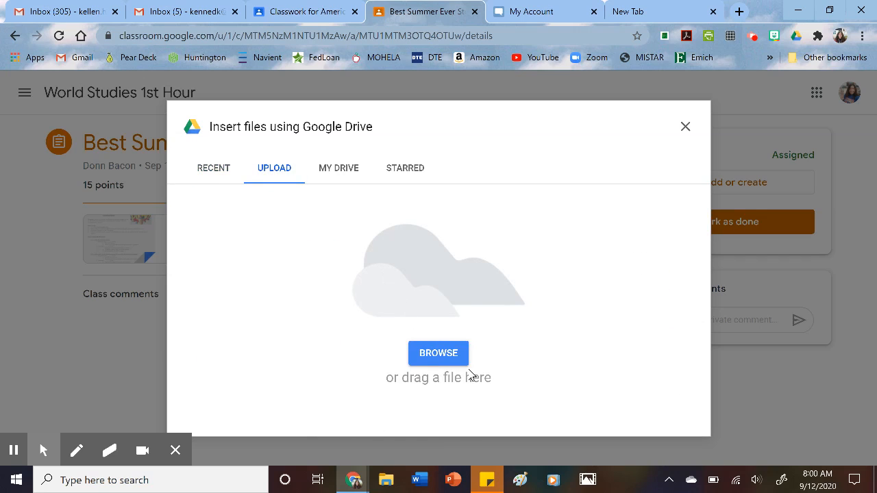
left_click(437, 353)
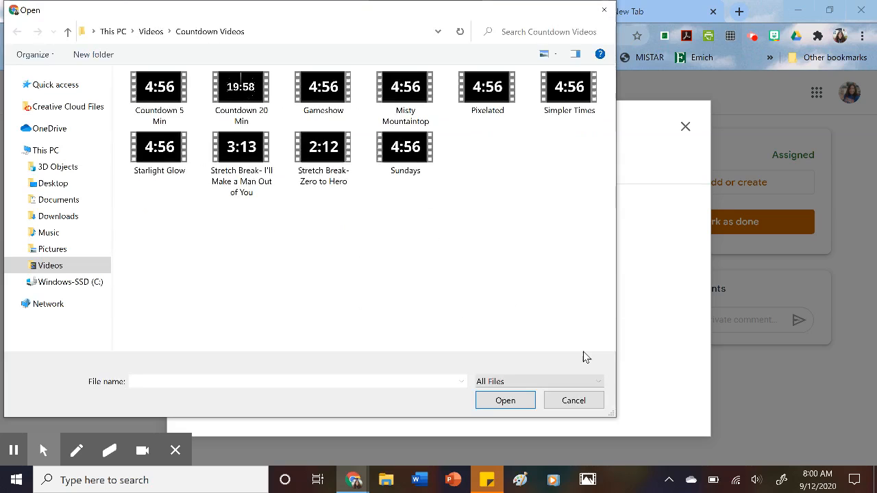
left_click(70, 217)
left_click(213, 113)
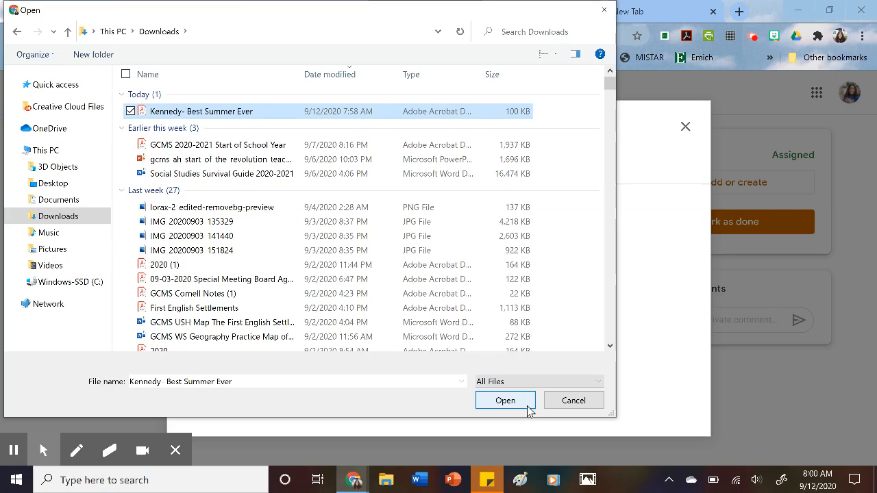
left_click(505, 401)
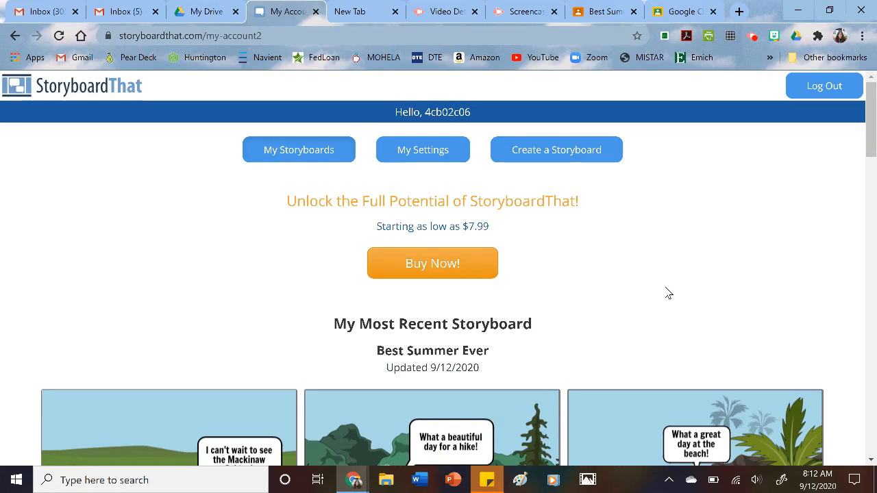
Step: Open the minimal print version of the most recent storyboard, Best Summer Ever, from the Storyboard That account page
scroll(668, 293, "down", 5)
scroll(668, 293, "down", 1)
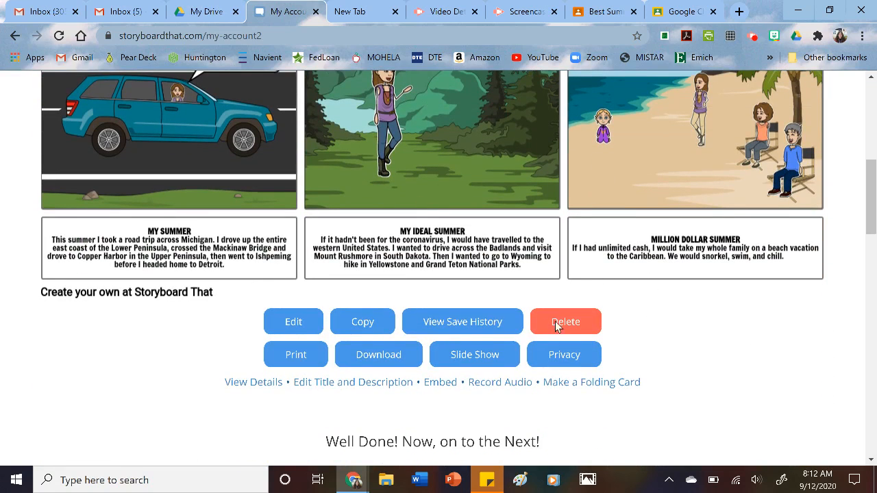
left_click(300, 354)
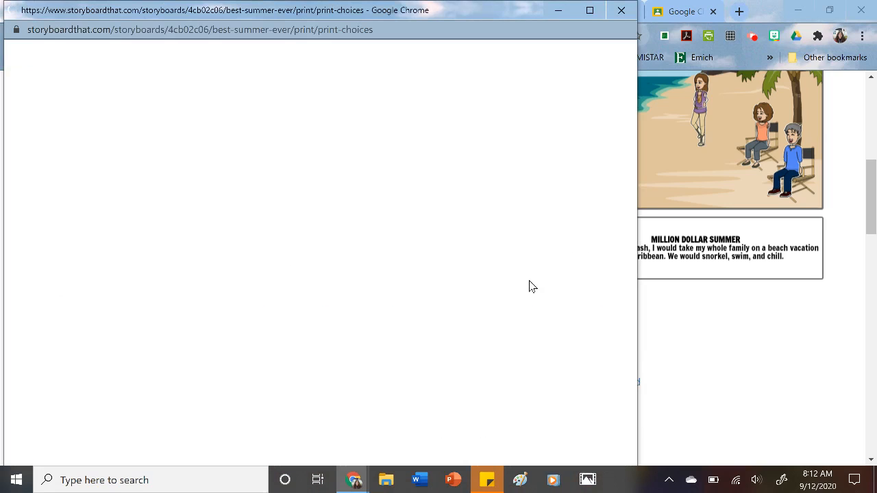
left_click(266, 240)
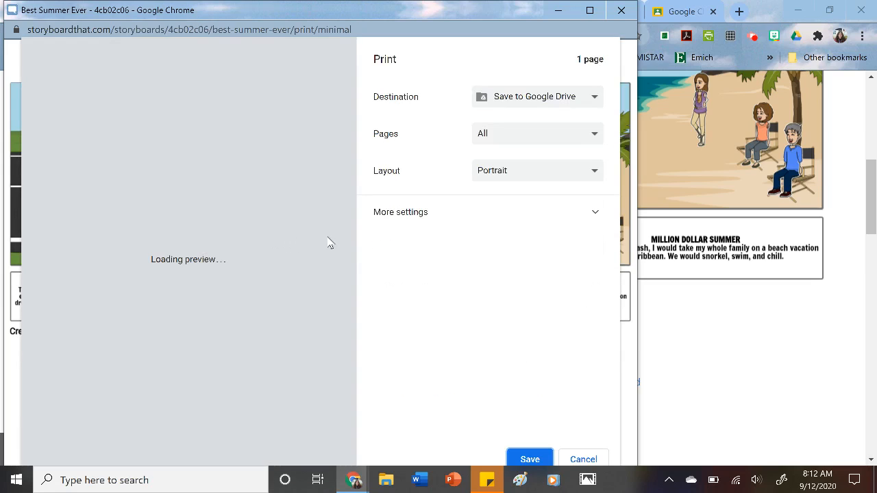
Step: Save the storyboard printout with Save to Google Drive as the destination and close the print window
left_click(595, 98)
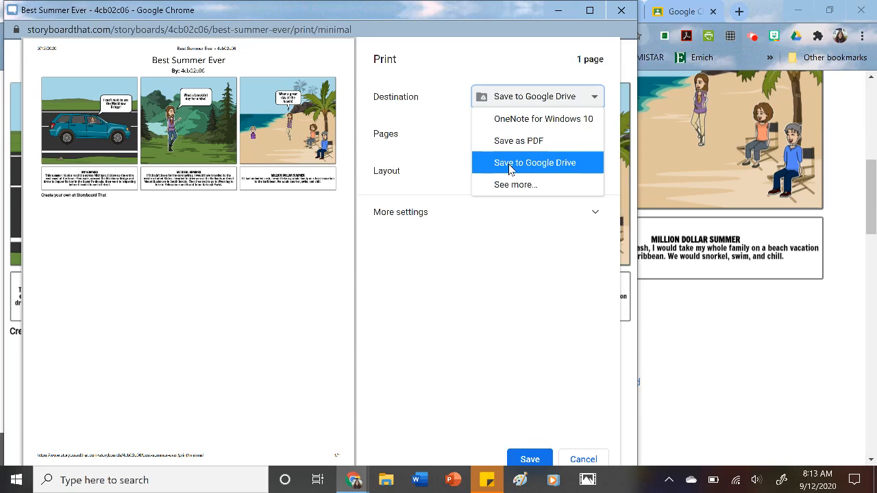
left_click(546, 164)
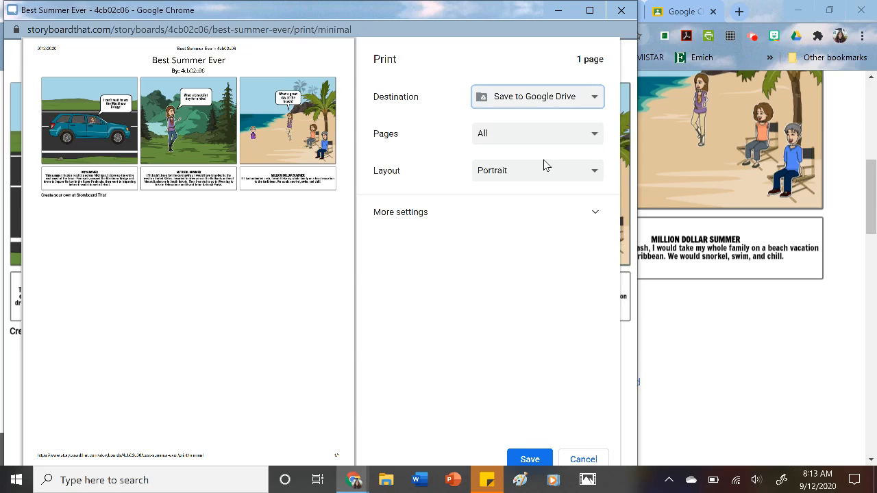
left_click(531, 460)
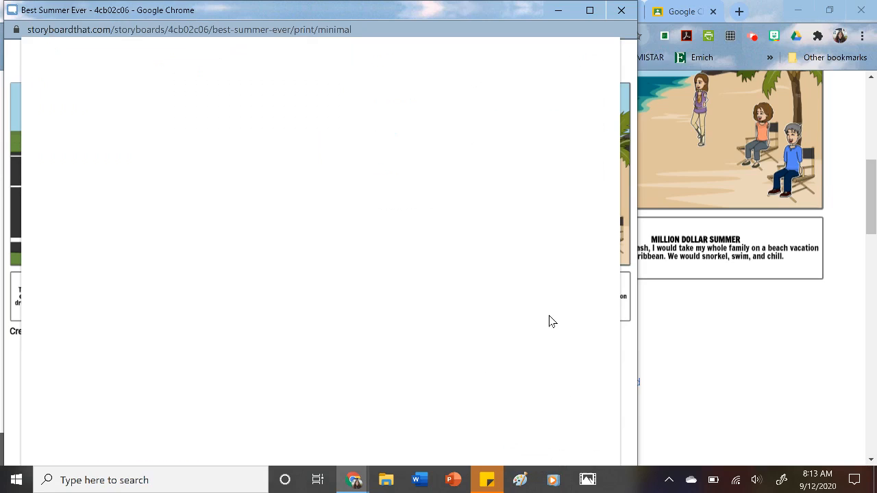
left_click(618, 12)
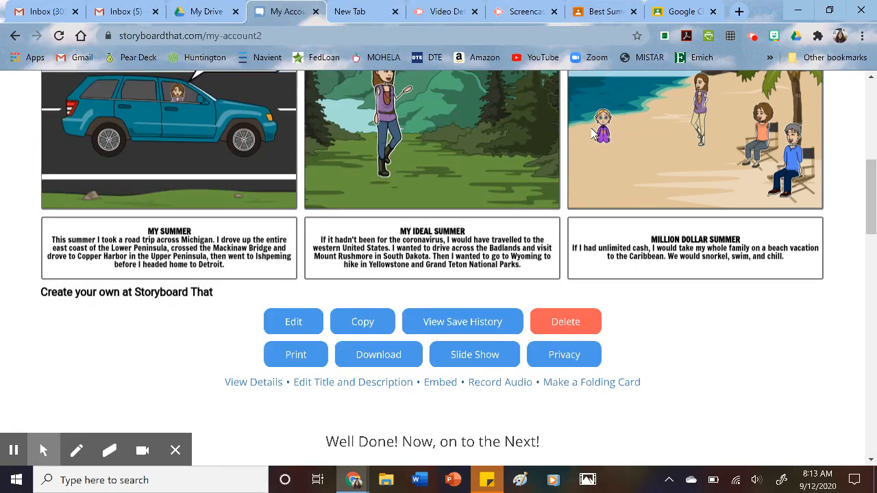
Step: In Google Classroom, attach the completed three-cell Best Summer Ever PDF from the recent Google Drive files to the Best Summer Ever Storyboard assignment
left_click(595, 12)
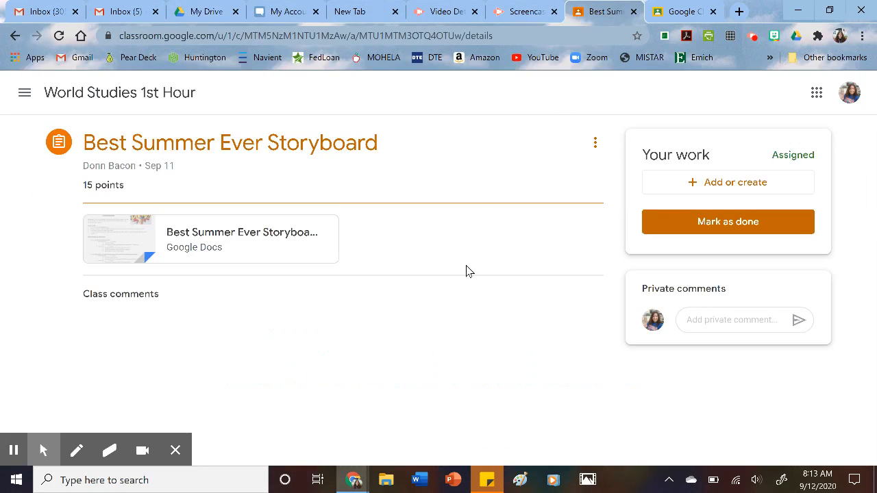
left_click(767, 190)
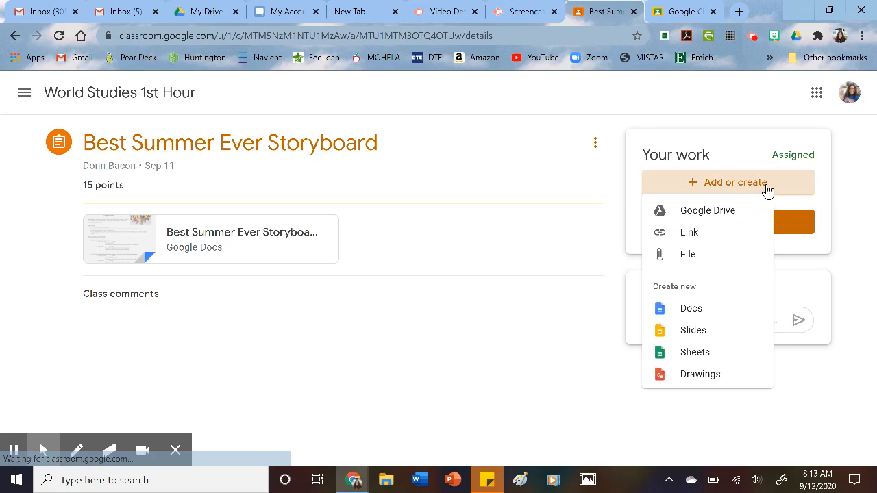
left_click(729, 214)
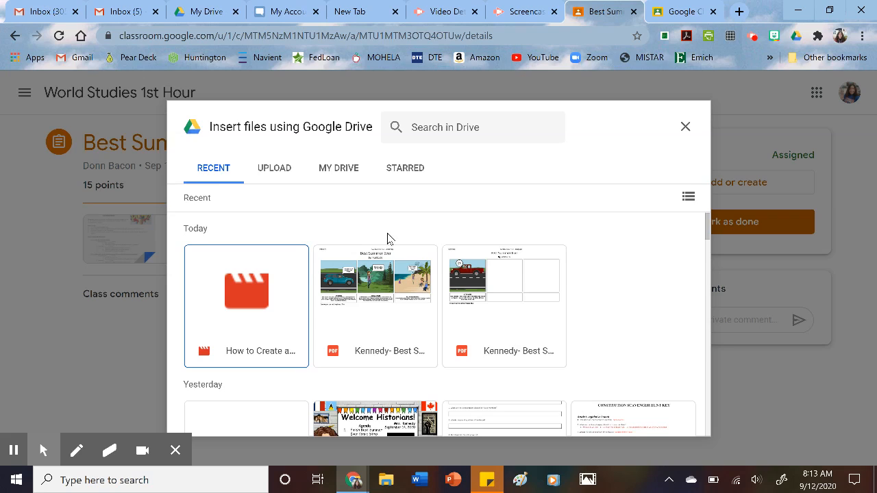
left_click(352, 169)
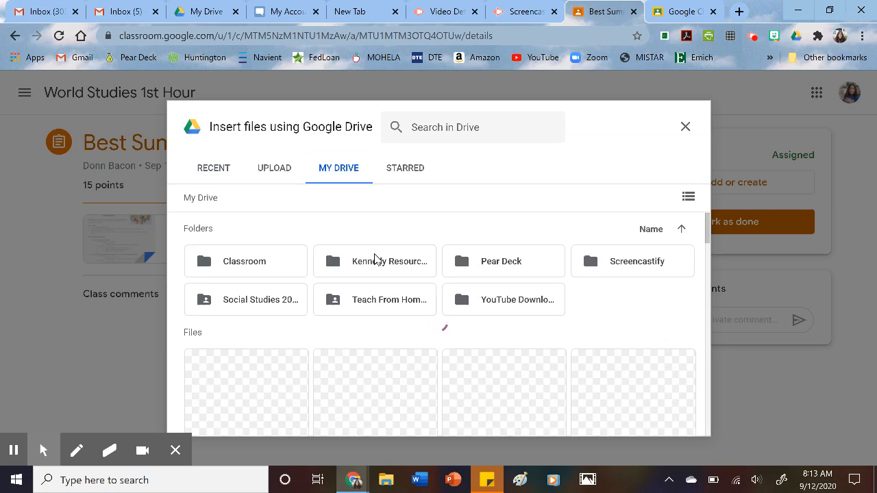
left_click(224, 168)
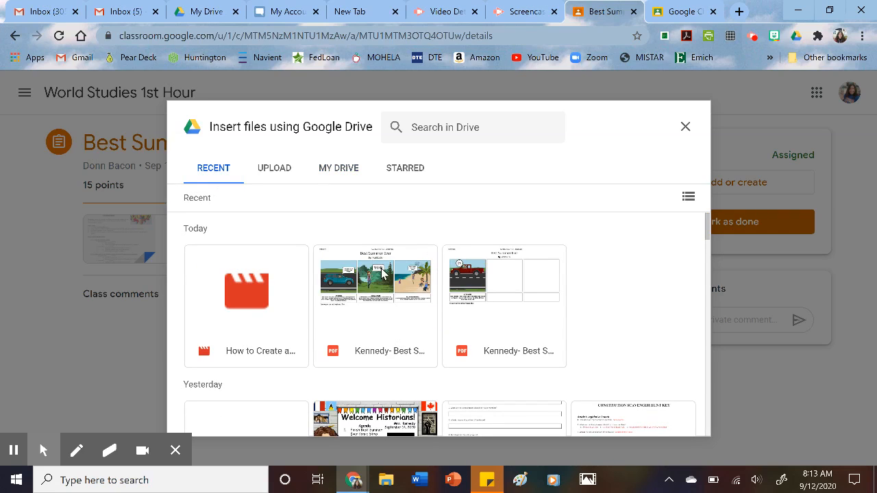
left_click(381, 280)
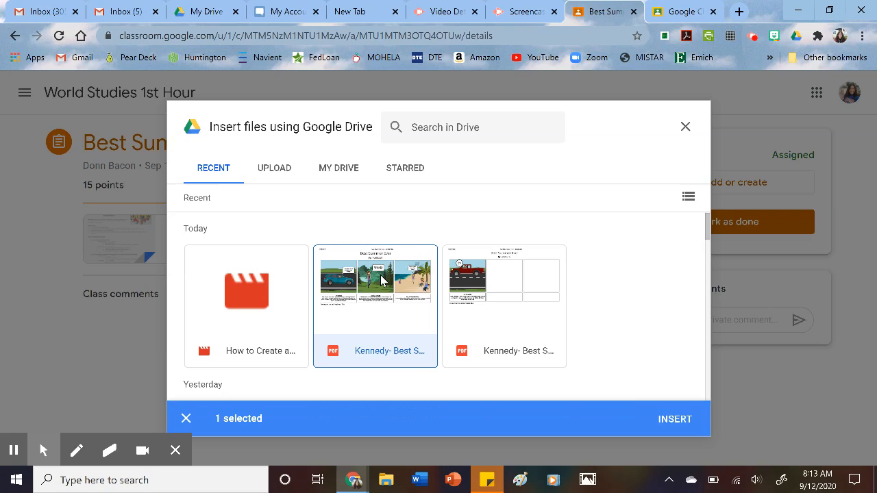
left_click(665, 421)
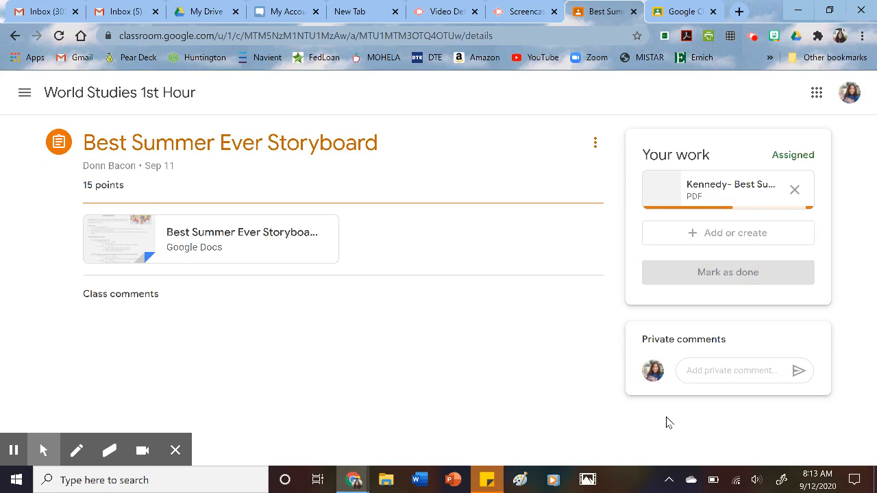